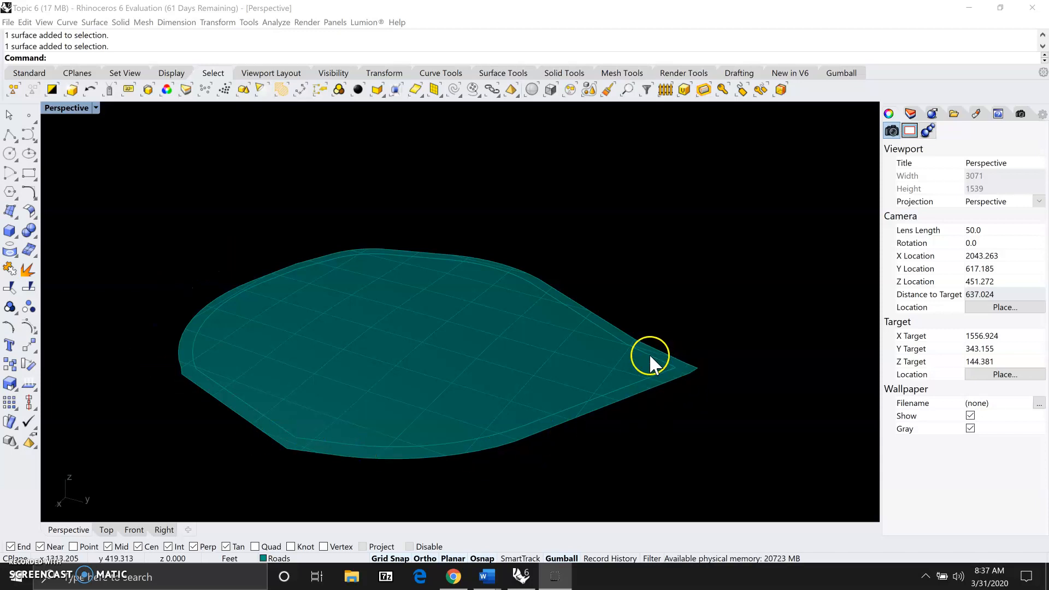
# - Examine the ground objects on the Roads layer by selecting the inner surface and the surrounding border surface in turn
pyautogui.click(617, 403)
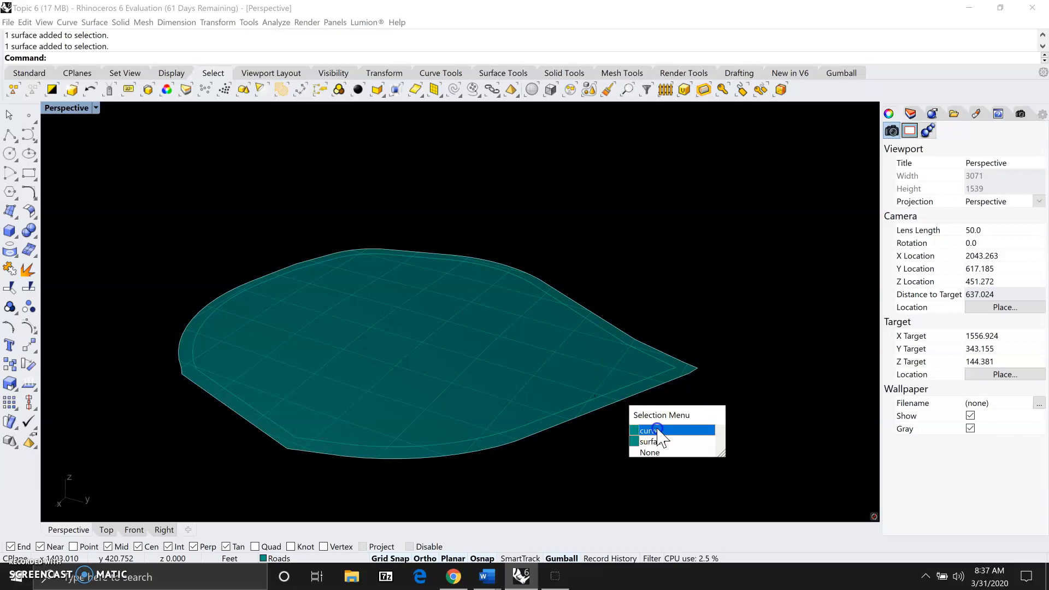
pyautogui.click(547, 371)
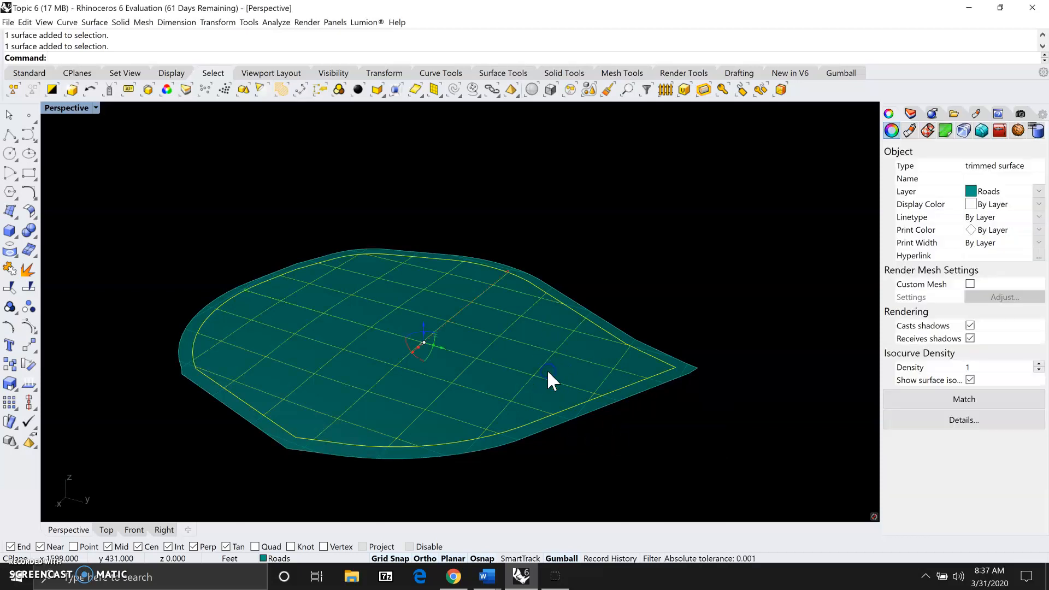
pyautogui.click(653, 376)
pyautogui.click(675, 428)
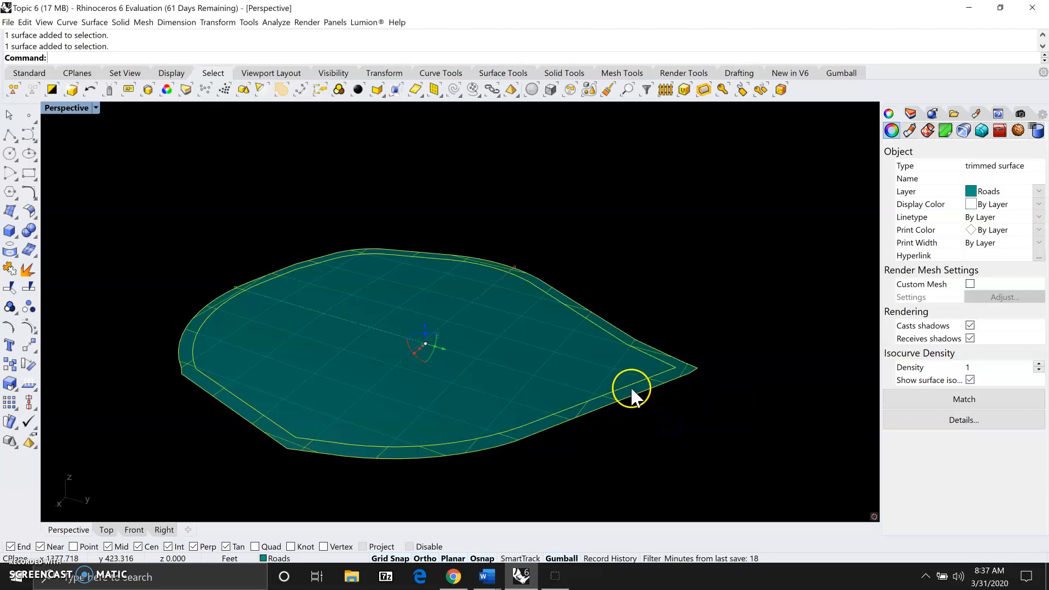
pyautogui.click(653, 376)
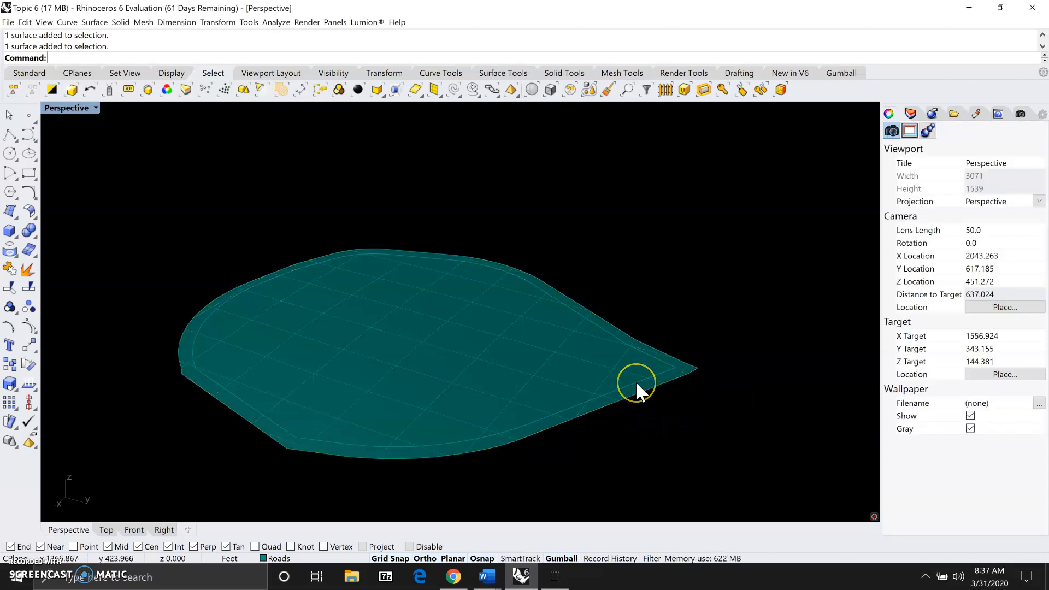
pyautogui.click(637, 384)
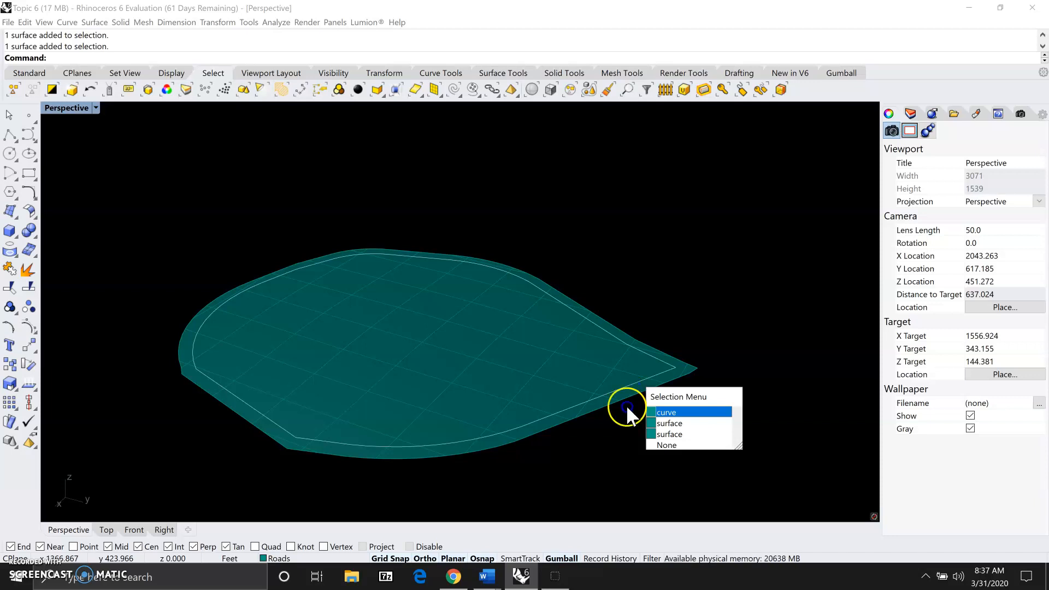
pyautogui.click(608, 428)
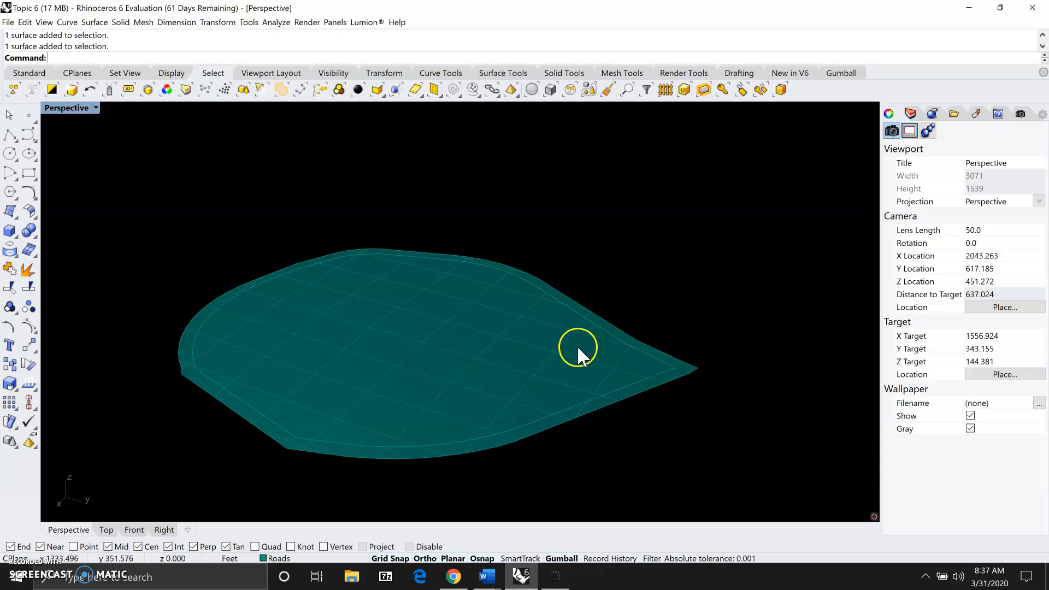
pyautogui.click(511, 350)
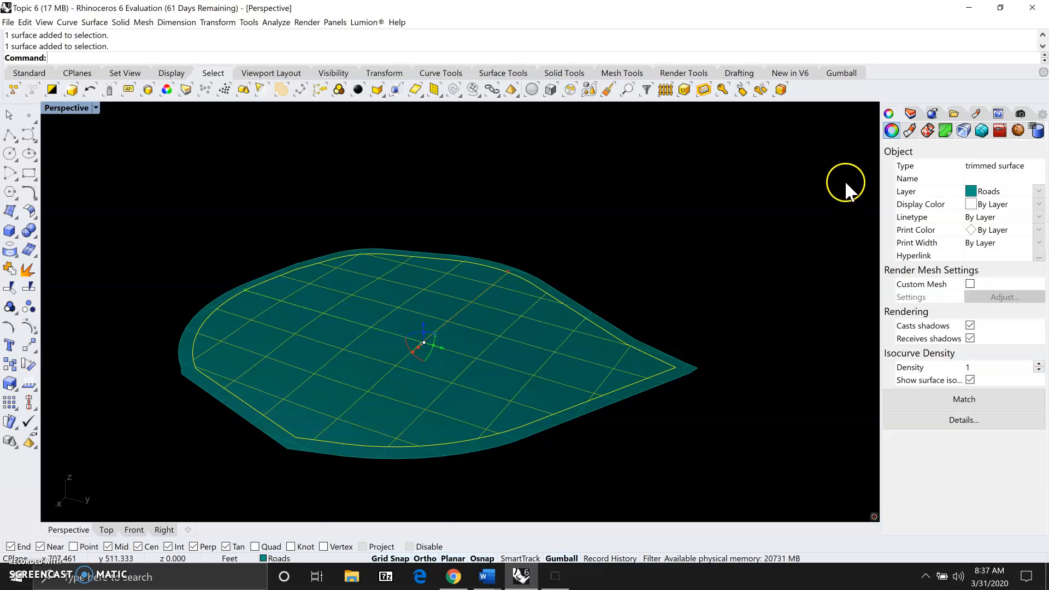
# - Turn on the Path Image layer so its paths and structures show above the ground surface, and clear the selection
pyautogui.click(911, 115)
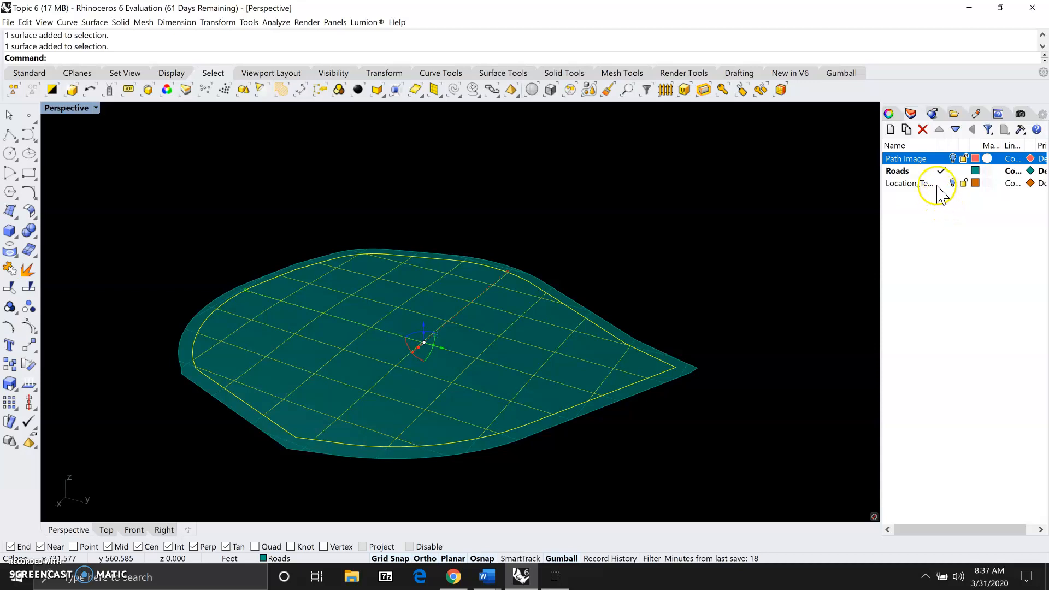
pyautogui.click(953, 159)
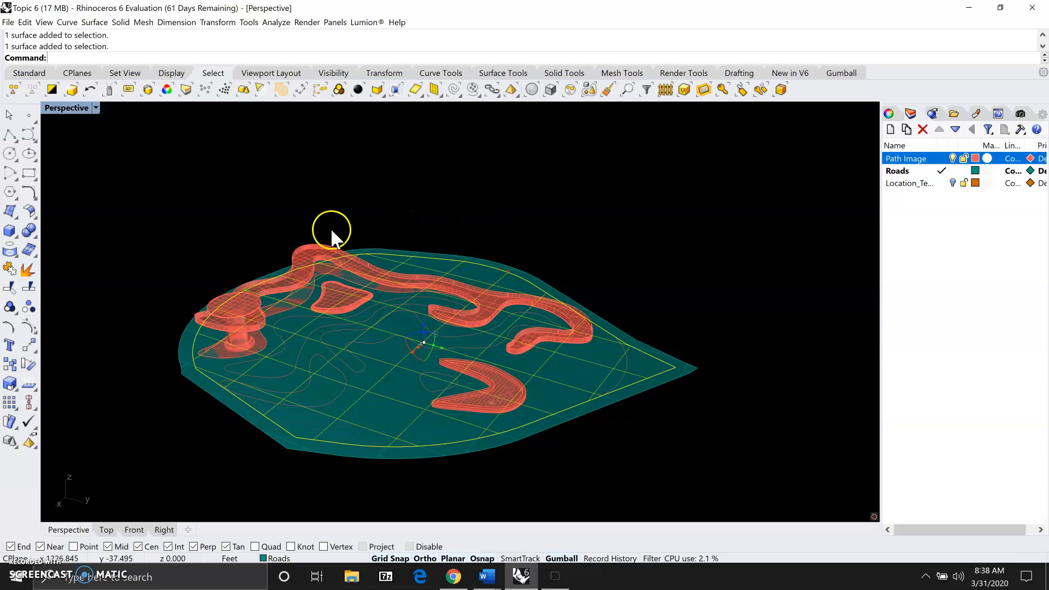
pyautogui.click(542, 207)
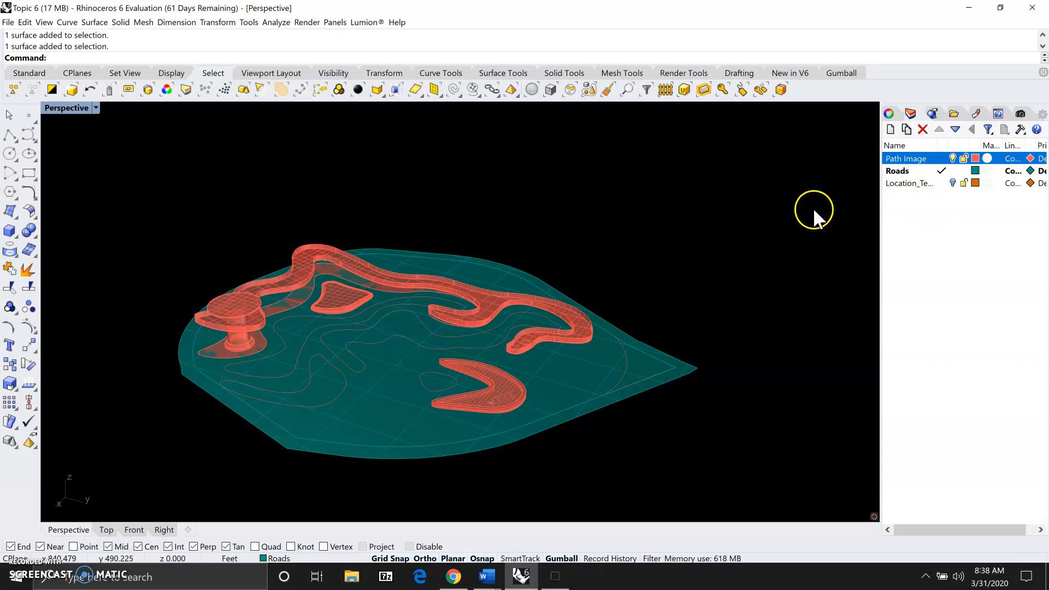
# - Create a new layer named 00_Structure_M1
pyautogui.click(918, 206)
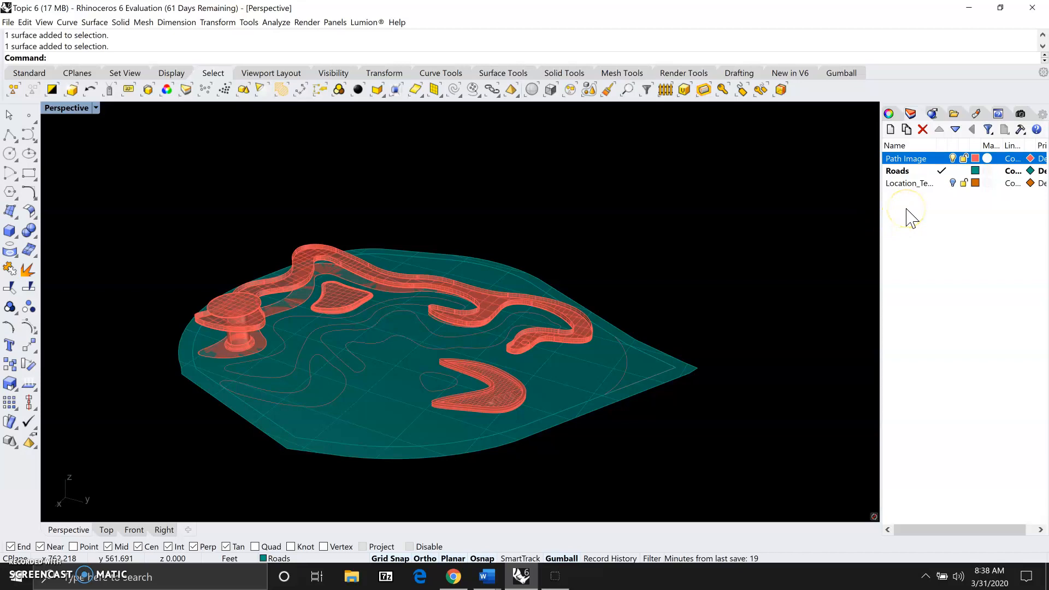
pyautogui.rightClick(906, 209)
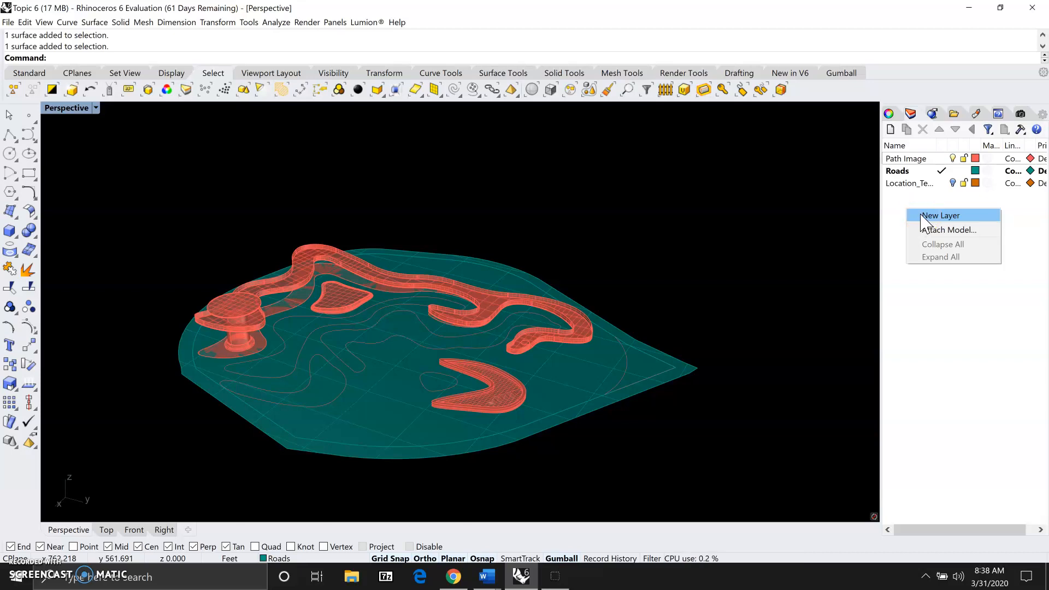
pyautogui.click(928, 216)
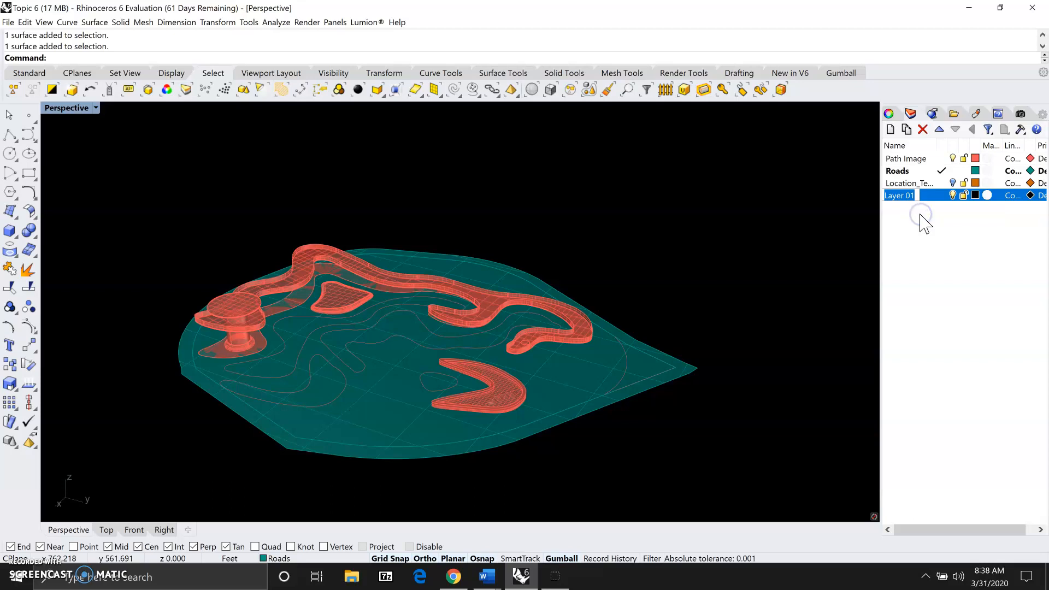
pyautogui.write('00')
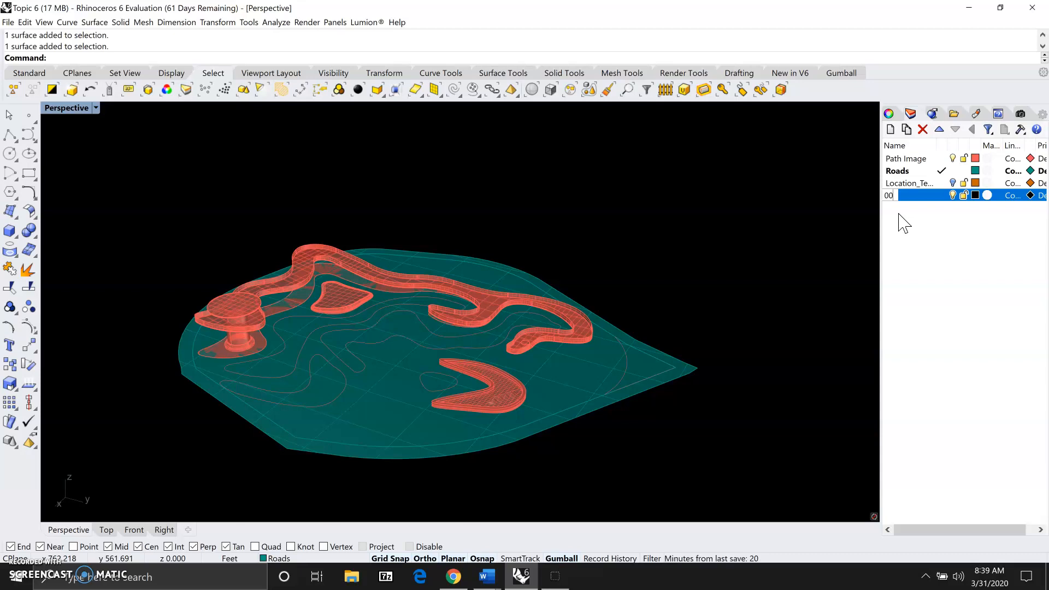
pyautogui.write('_')
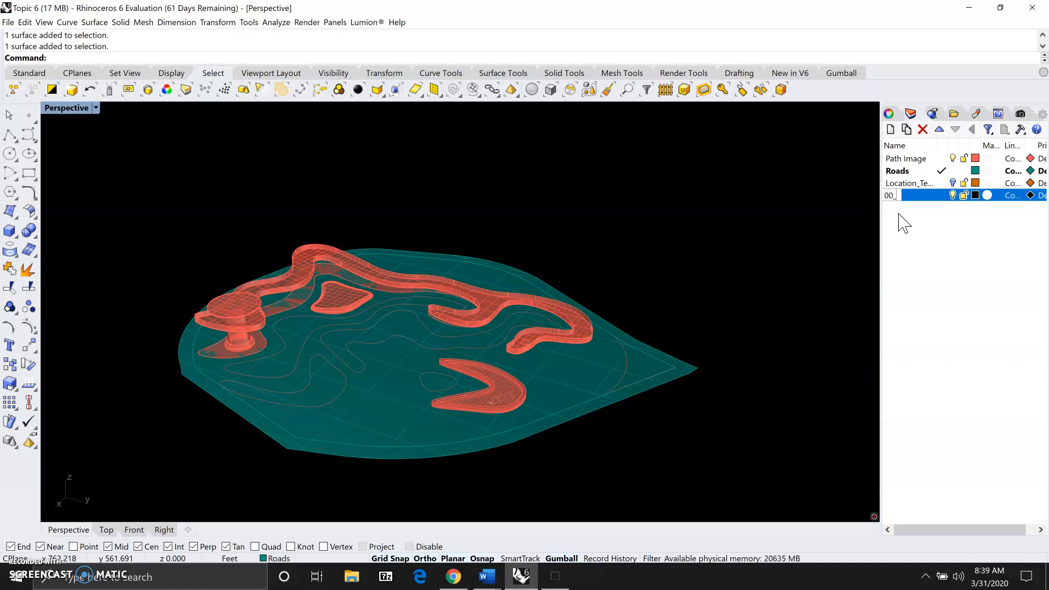
pyautogui.write('structyr')
pyautogui.press('BackSpace')
pyautogui.press('BackSpace')
pyautogui.press('BackSpace')
pyautogui.press('BackSpace')
pyautogui.press('BackSpace')
pyautogui.press('BackSpace')
pyautogui.press('BackSpace')
pyautogui.press('BackSpace')
pyautogui.write('S')
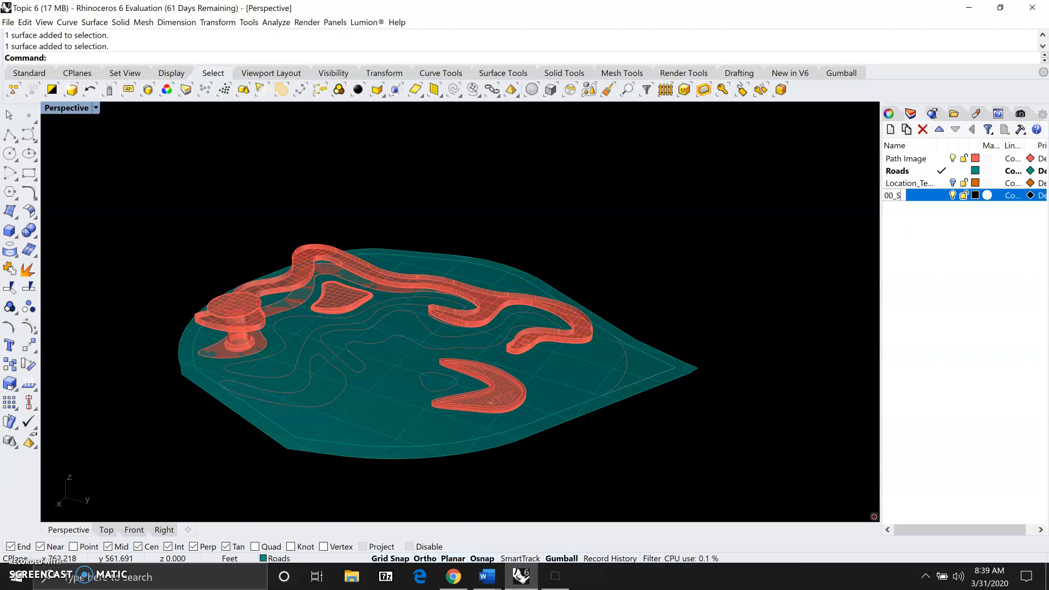
pyautogui.write('truct')
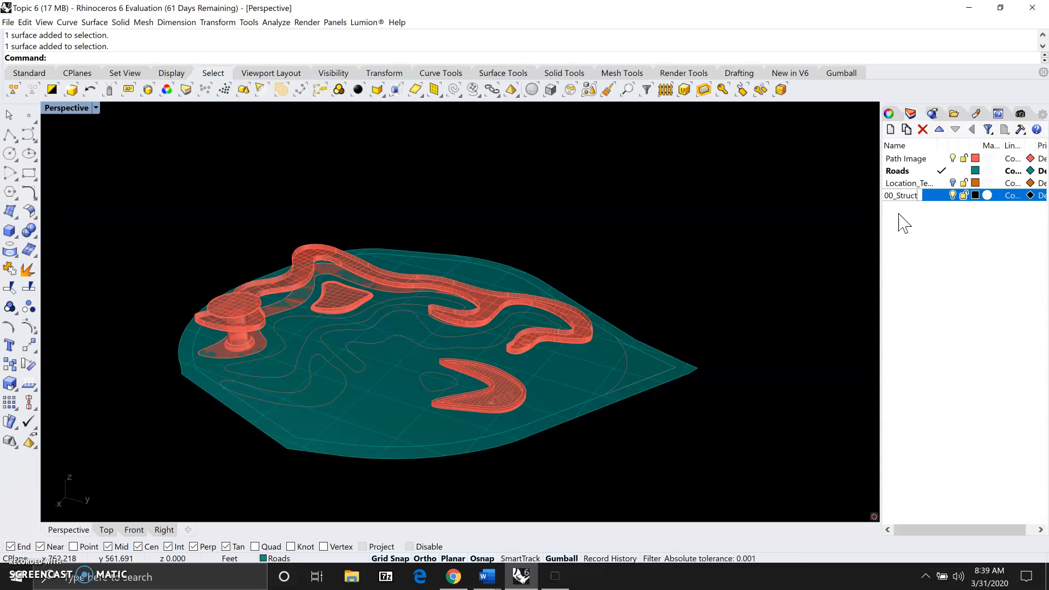
pyautogui.write('ure_')
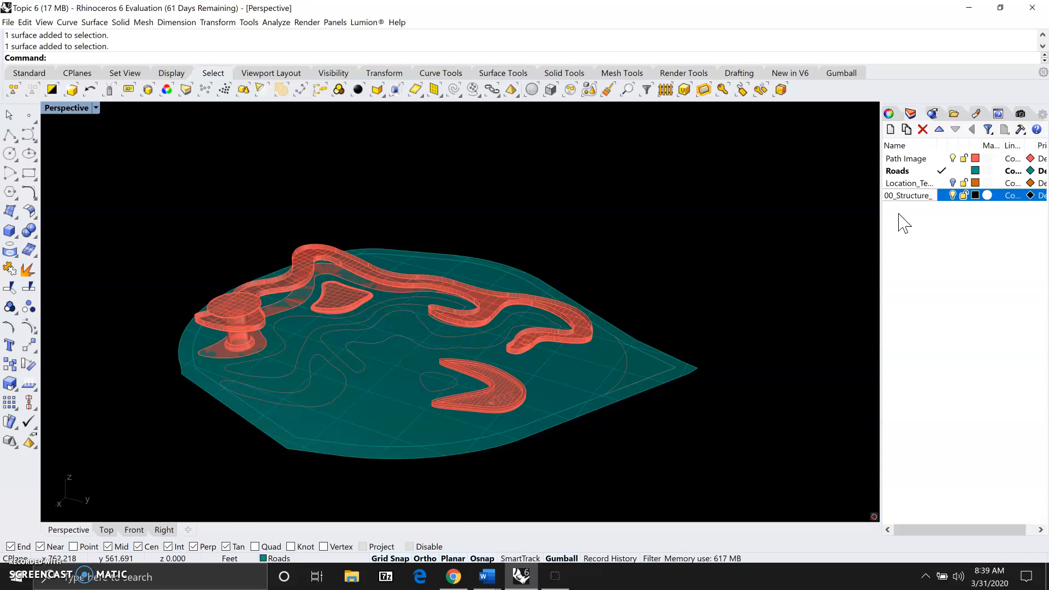
pyautogui.write('M')
pyautogui.press('BackSpace')
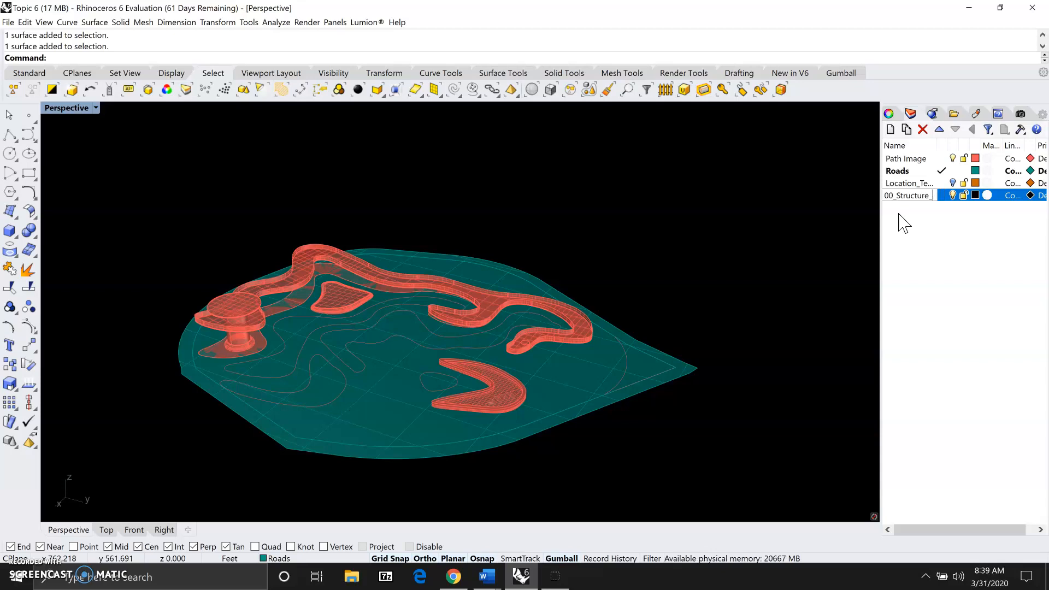
pyautogui.write('M1')
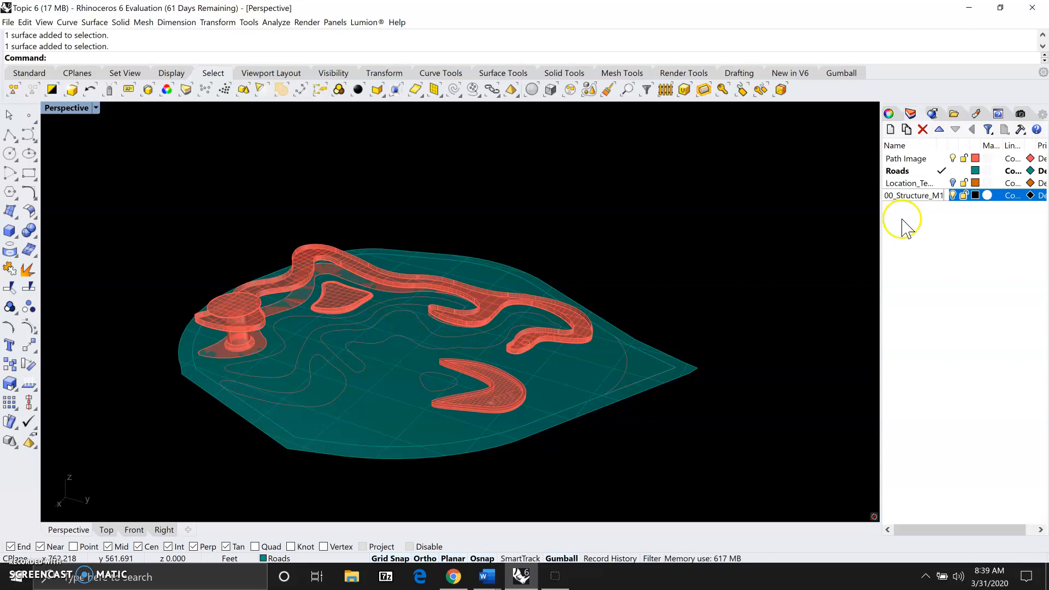
pyautogui.click(911, 220)
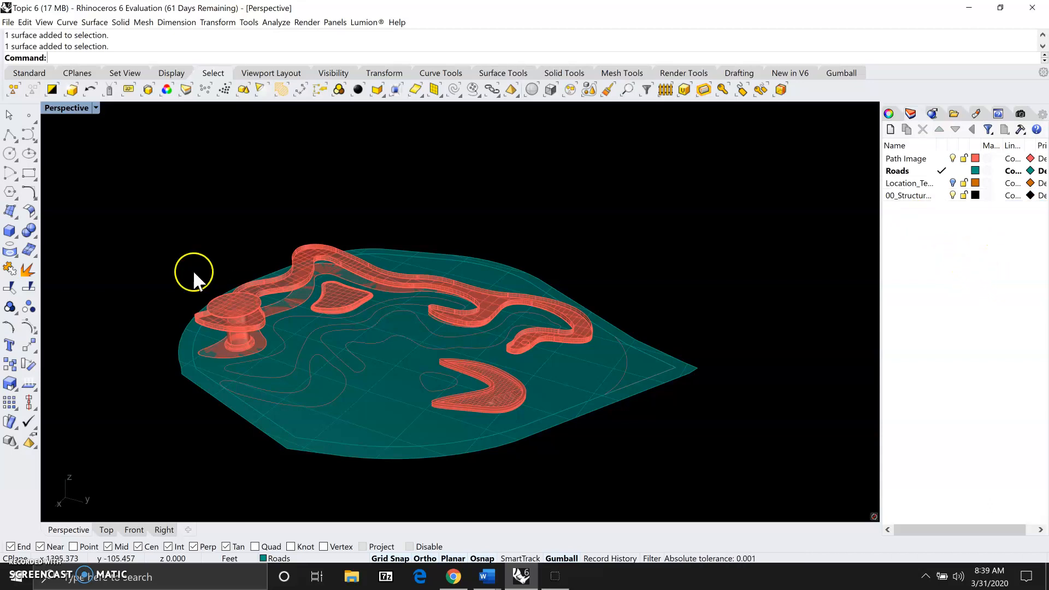
# - Try deleting the round disc polysurface on top of the column, and undo the deletion
pyautogui.click(215, 309)
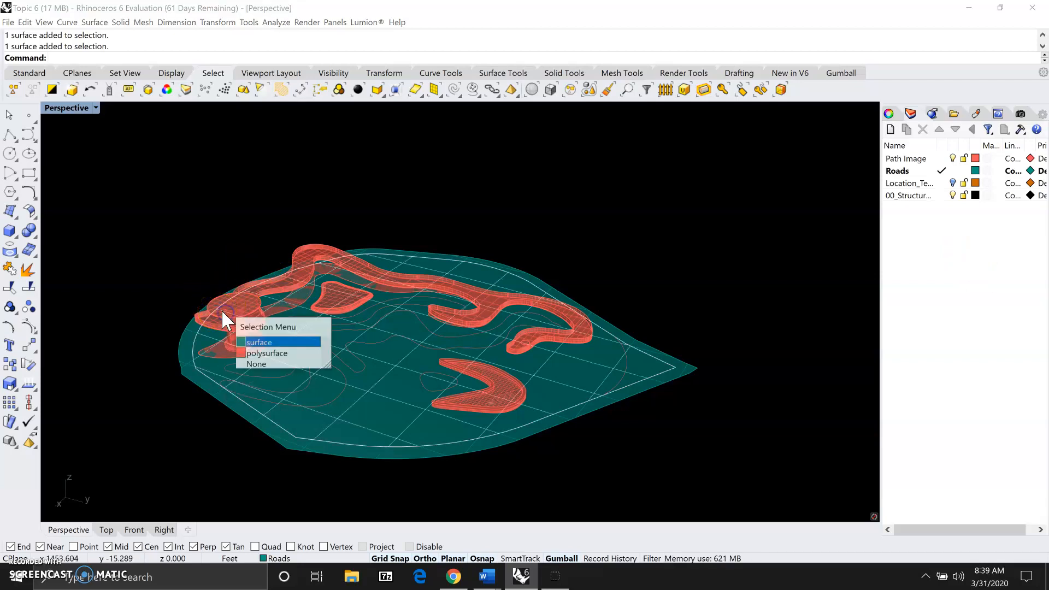
pyautogui.click(209, 257)
pyautogui.click(215, 297)
pyautogui.click(199, 253)
pyautogui.scroll(5, 195, 303)
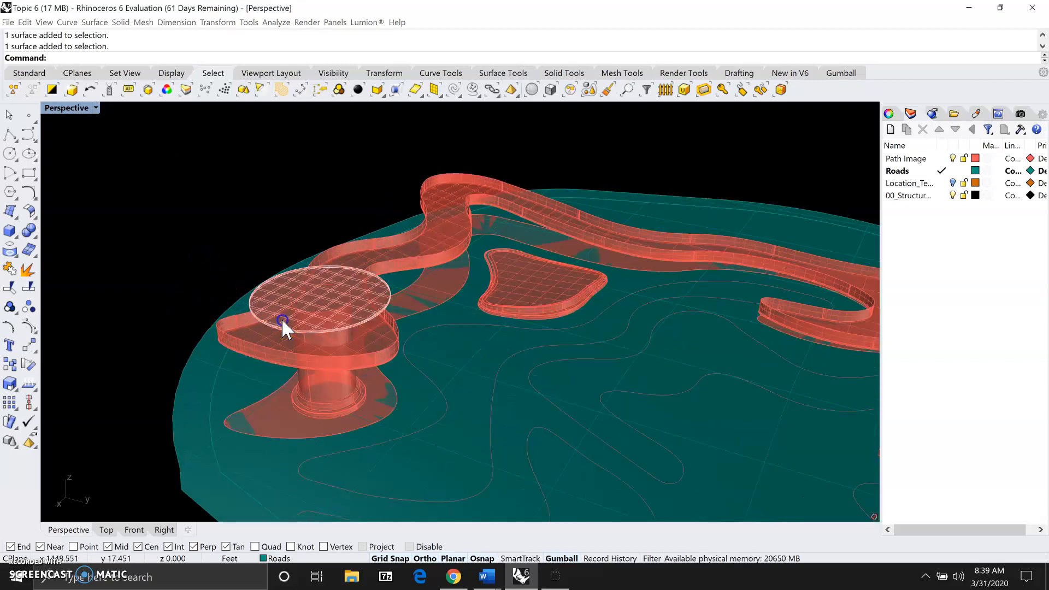
pyautogui.click(281, 318)
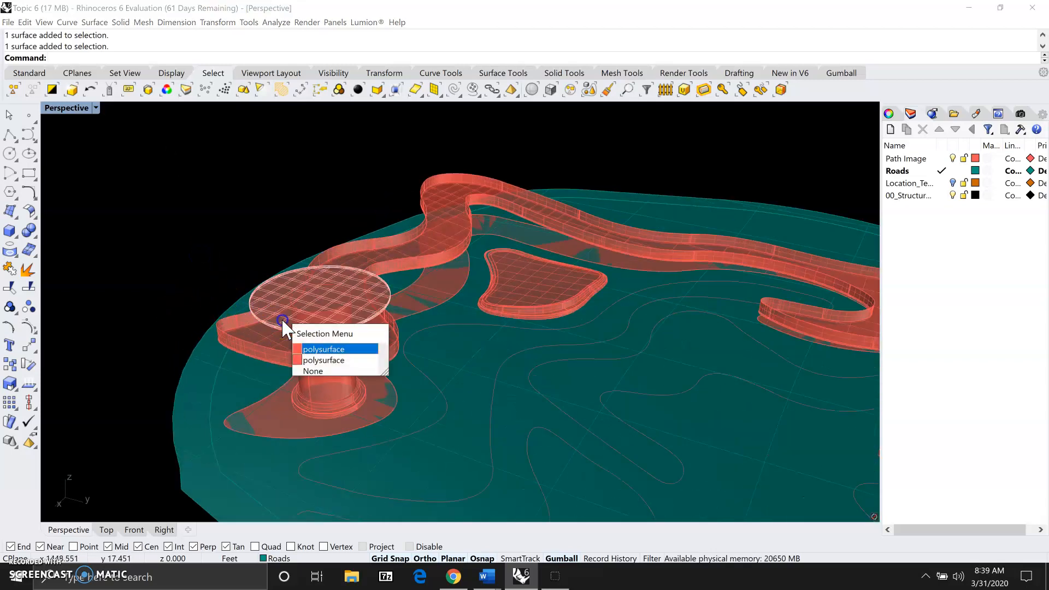
pyautogui.click(317, 348)
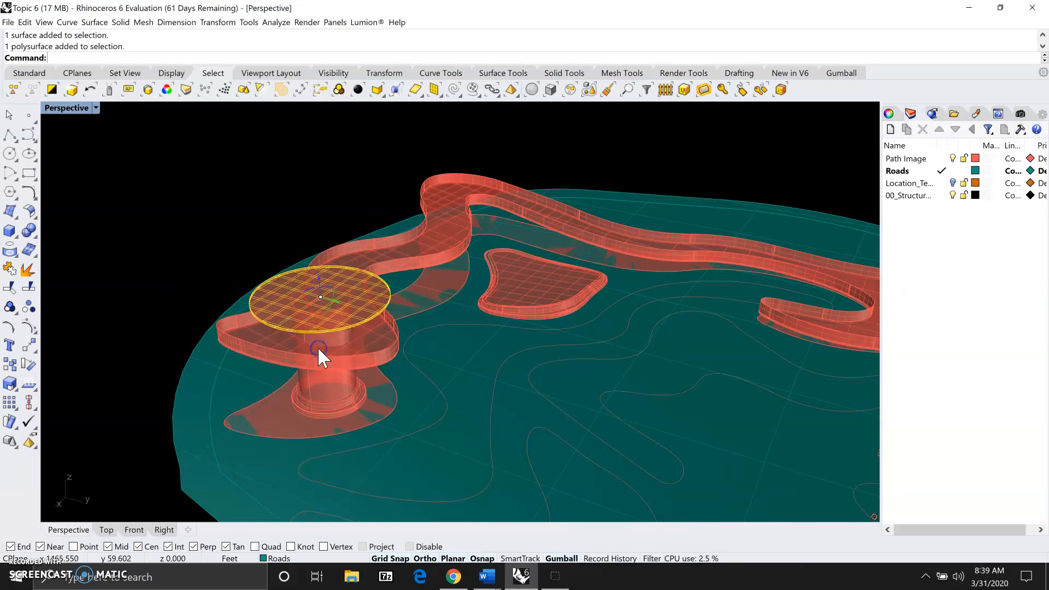
pyautogui.press('Delete')
pyautogui.click(280, 307)
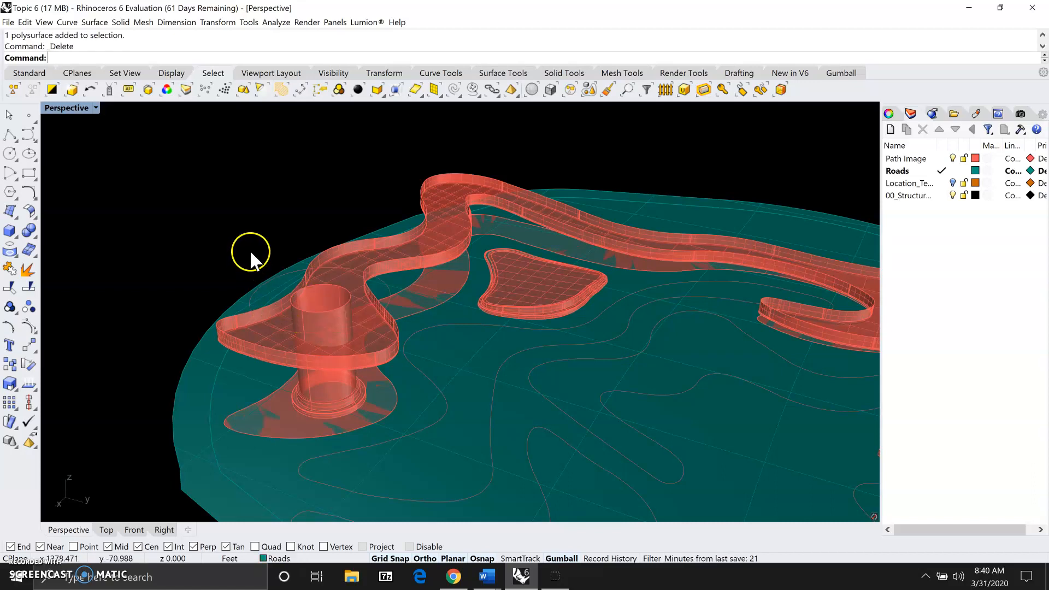
pyautogui.hotkey('ctrl', 'z')
# - Move the round disc on top of the column to the 00_Structure_M1 layer and deselect it
pyautogui.click(245, 241)
pyautogui.click(261, 292)
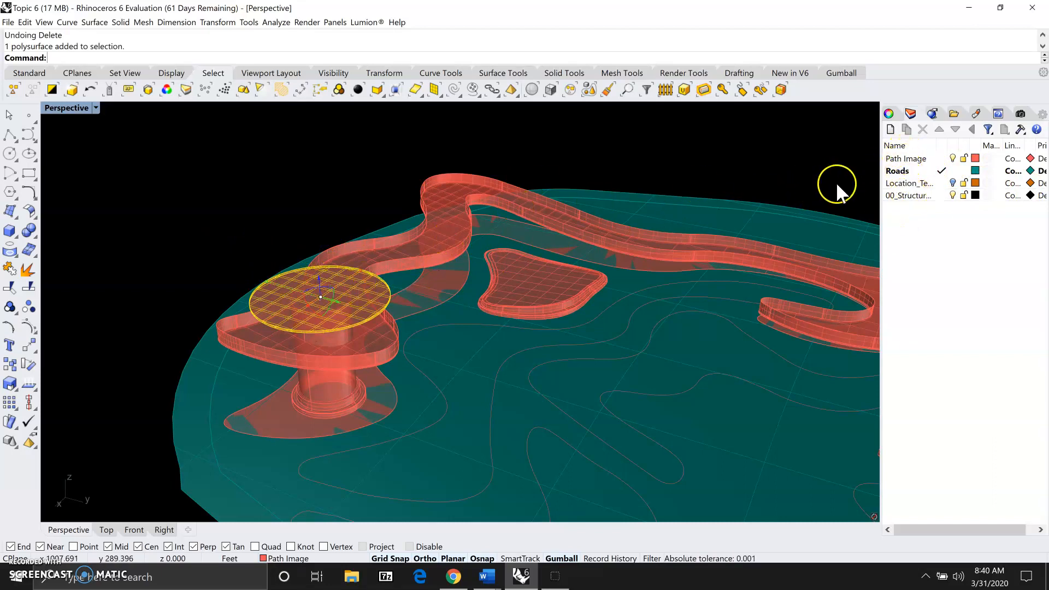
pyautogui.rightClick(906, 198)
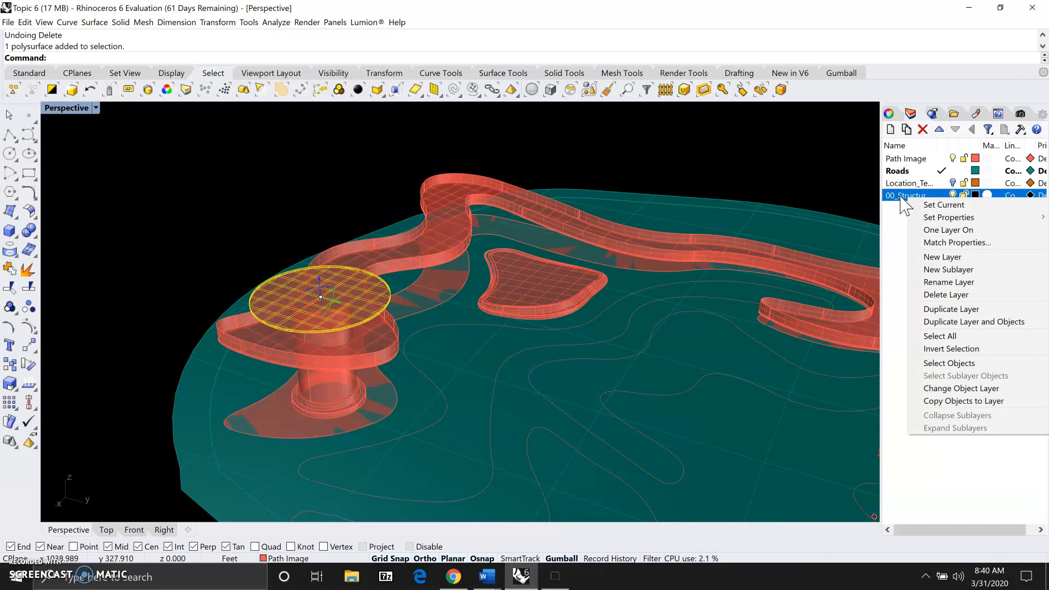
pyautogui.click(971, 389)
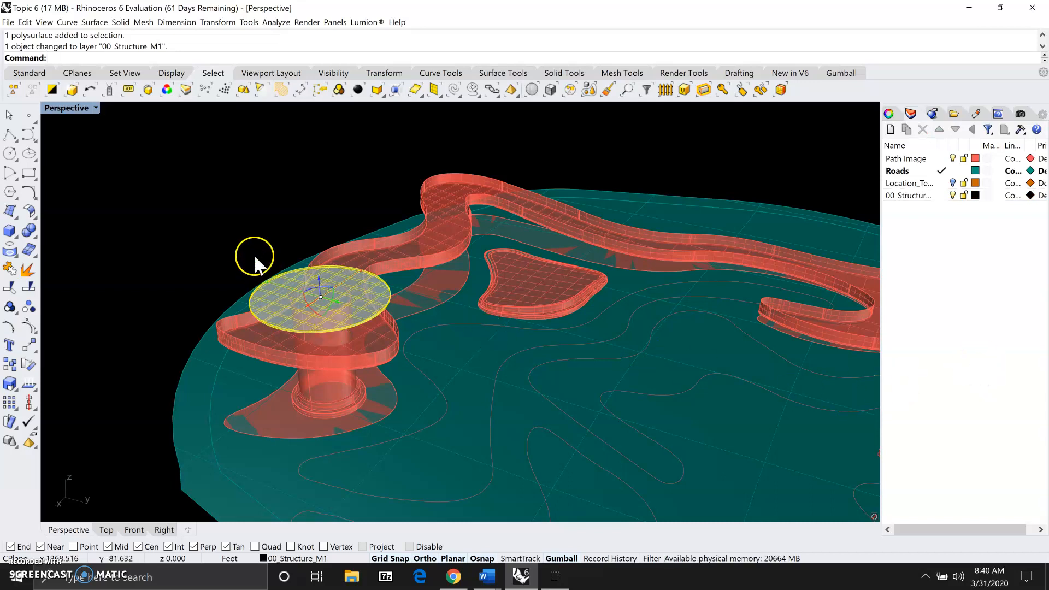
pyautogui.click(247, 236)
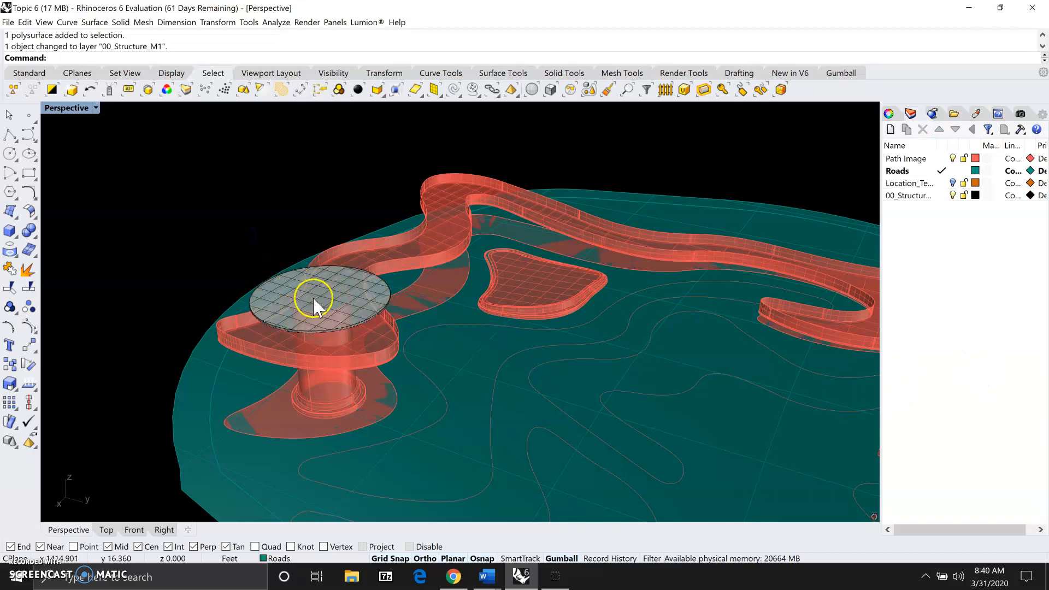
# - Check which object belongs to the 00_Structure_M1 layer by hiding the layer and showing it again
pyautogui.click(952, 195)
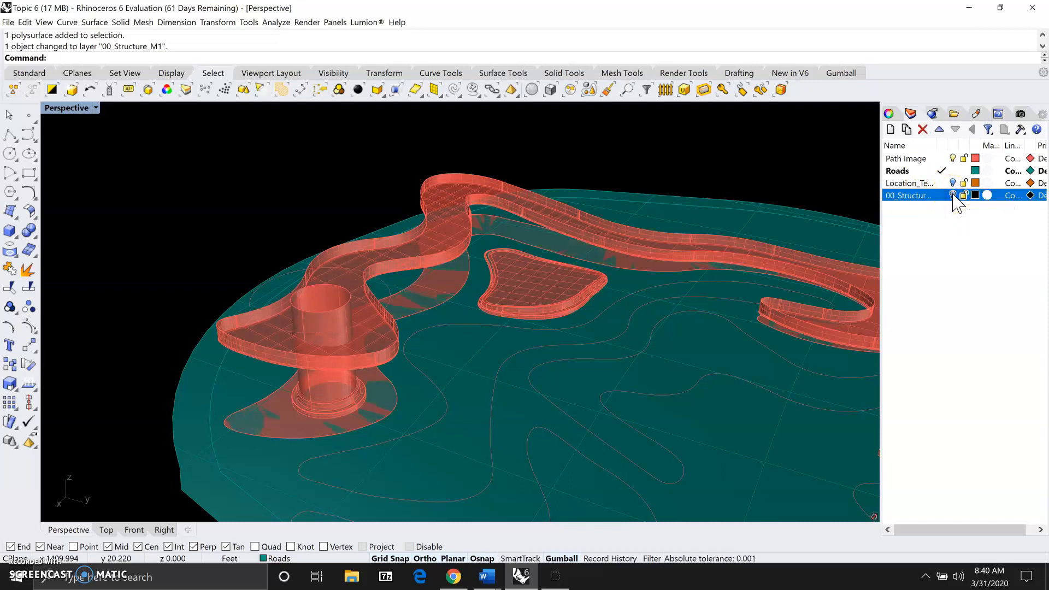
pyautogui.click(952, 195)
pyautogui.click(952, 256)
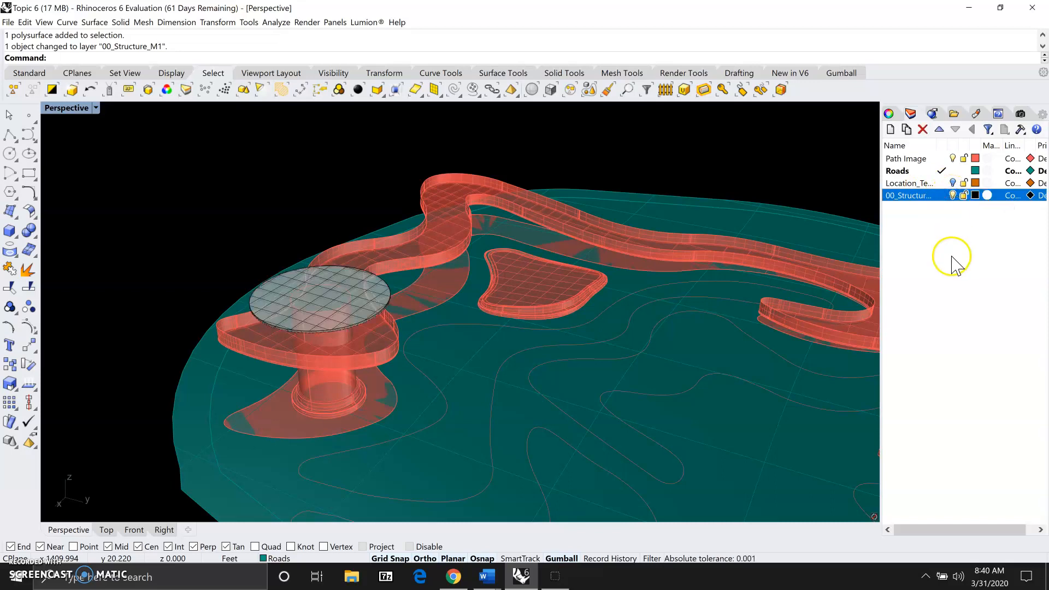
pyautogui.click(953, 264)
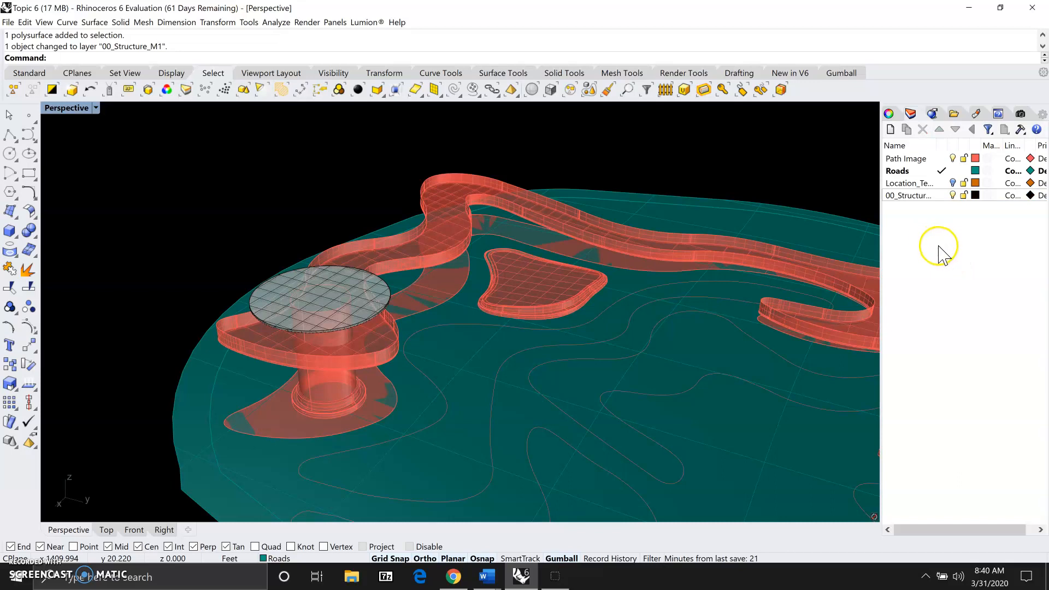
pyautogui.click(254, 210)
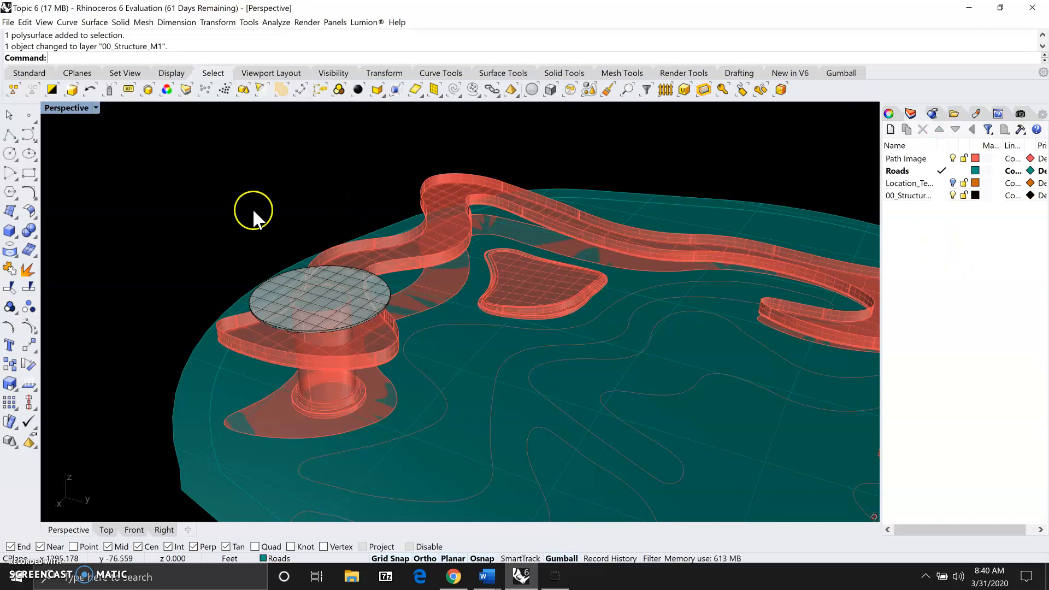
pyautogui.click(348, 246)
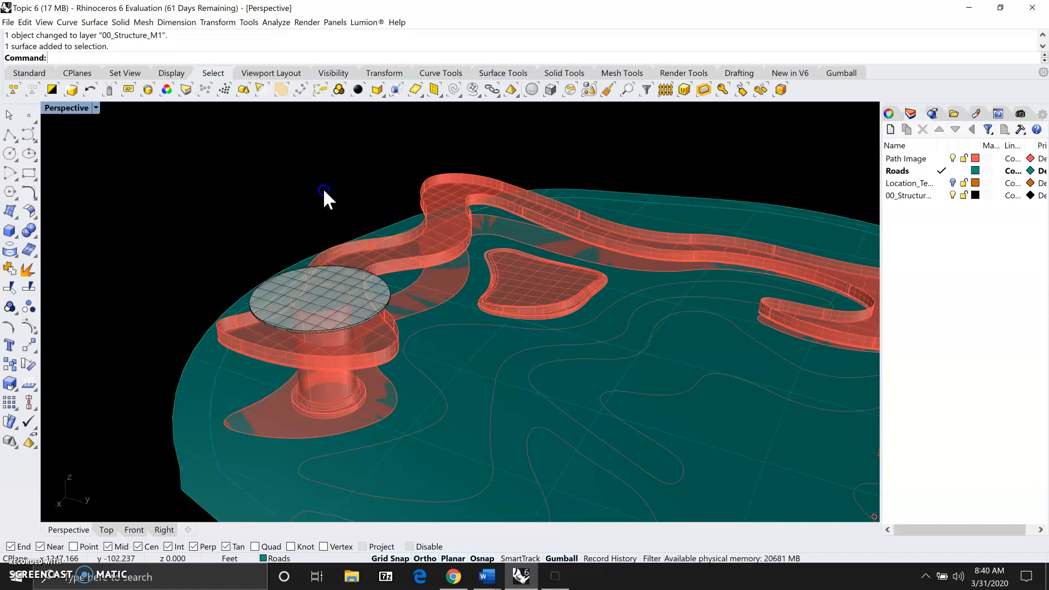
# - Move the winding walkway slab polysurface beneath the round disc to the 00_Structure_M1 layer and deselect it
pyautogui.scroll(4, 231, 342)
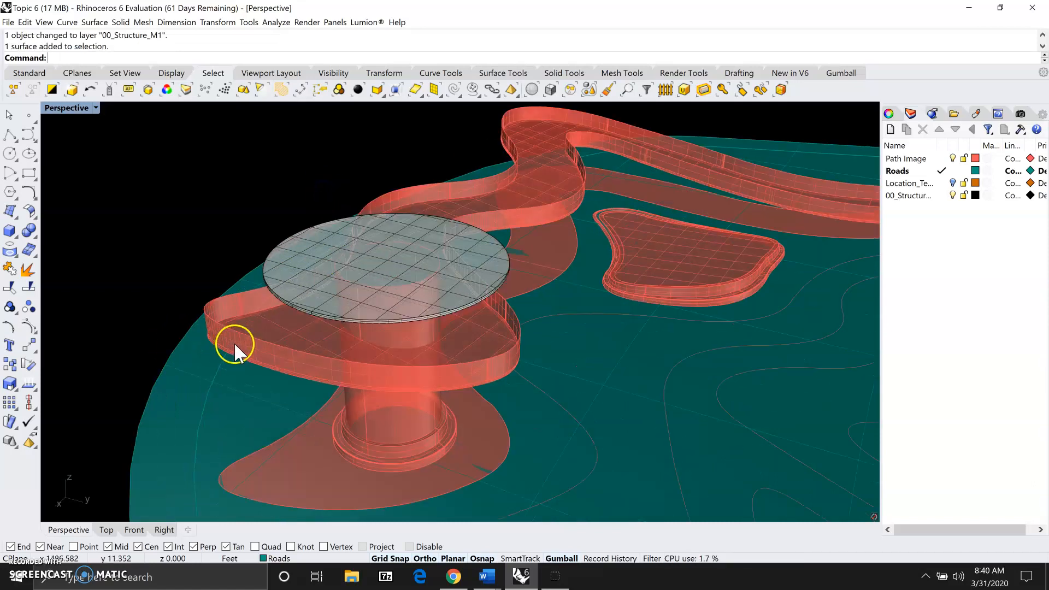
pyautogui.scroll(2, 241, 345)
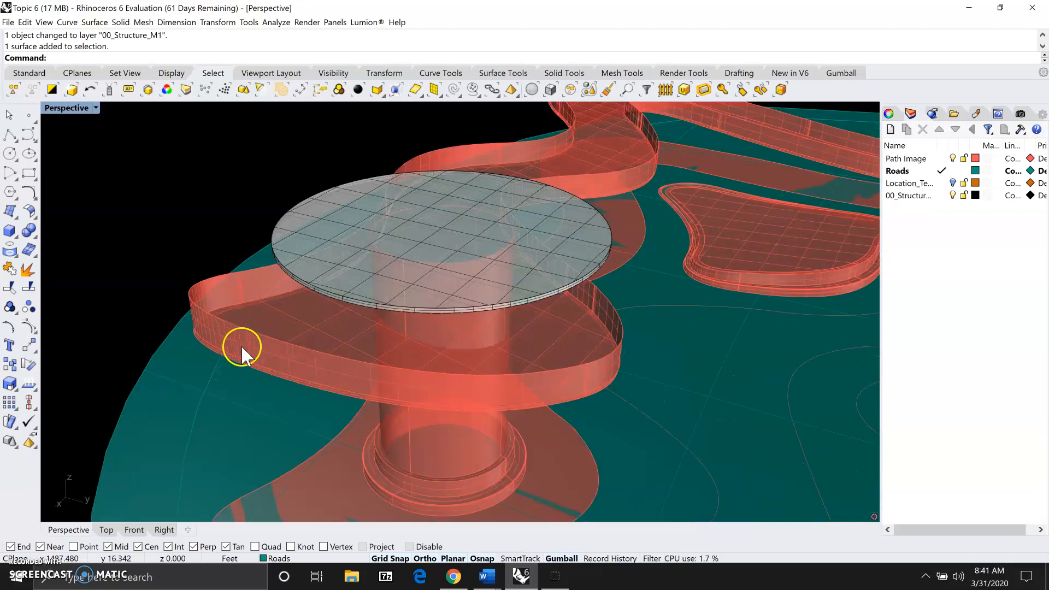
pyautogui.click(270, 351)
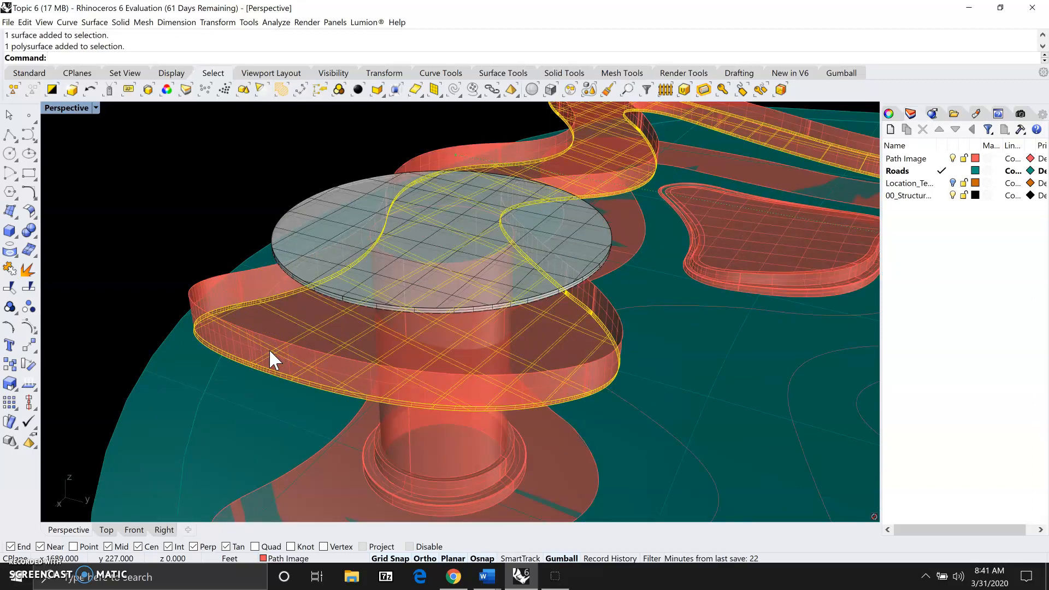
pyautogui.scroll(-3, 268, 352)
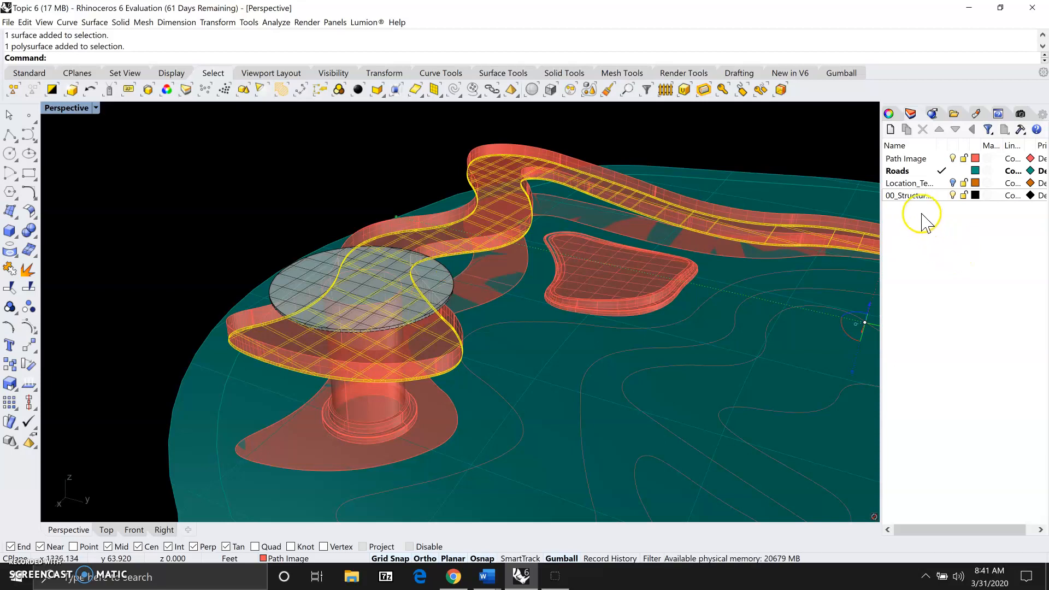
pyautogui.rightClick(909, 197)
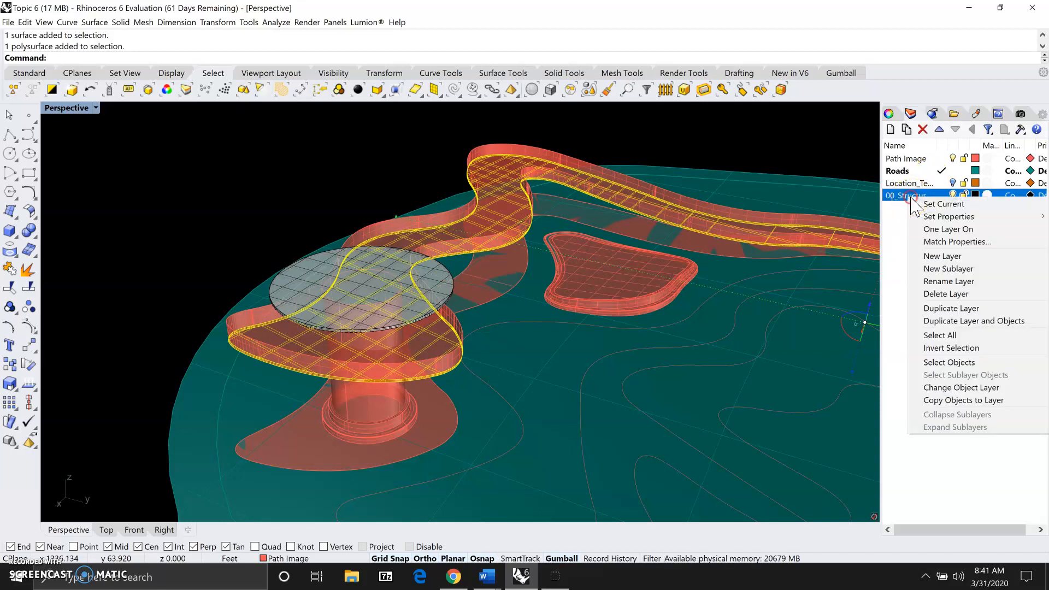
pyautogui.click(948, 388)
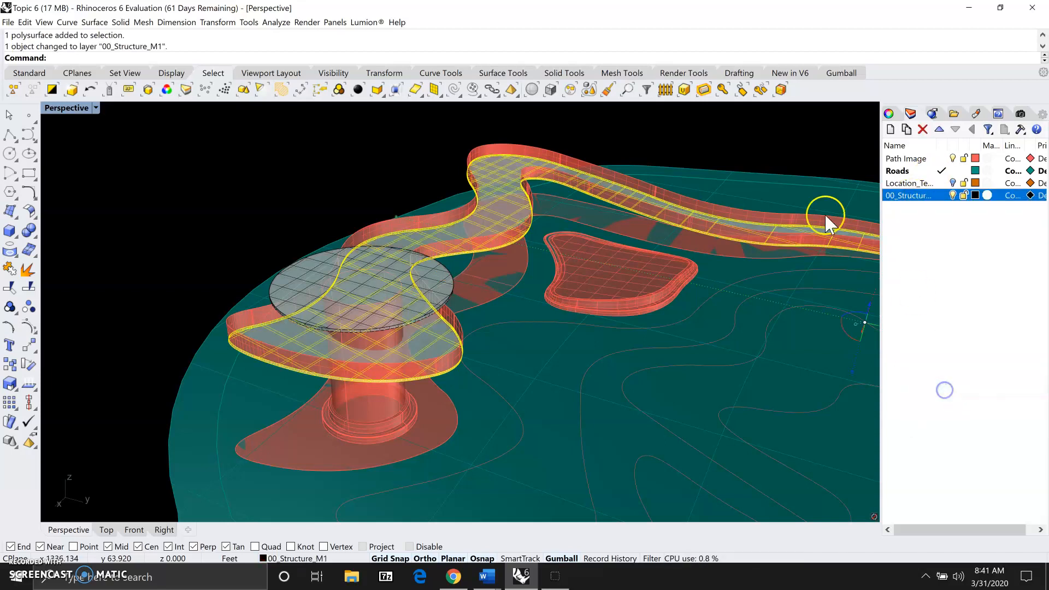
pyautogui.click(981, 312)
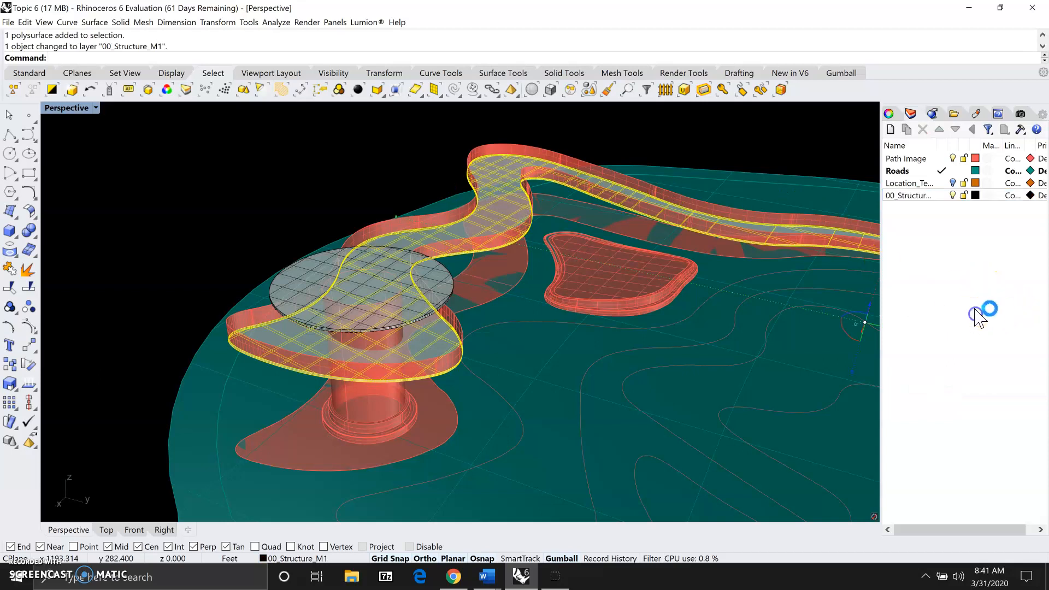
pyautogui.click(1016, 311)
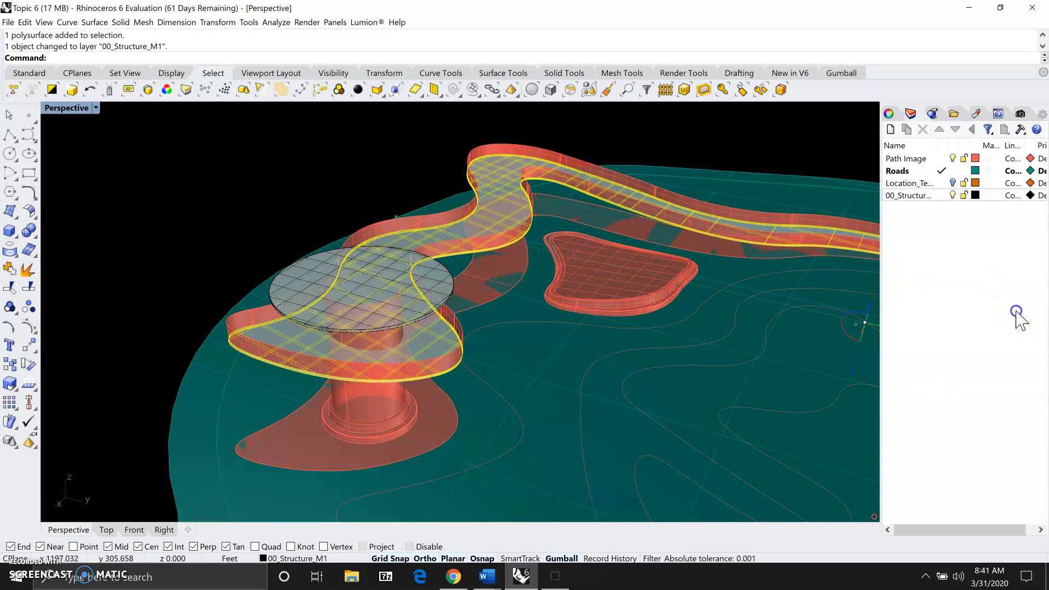
pyautogui.click(418, 178)
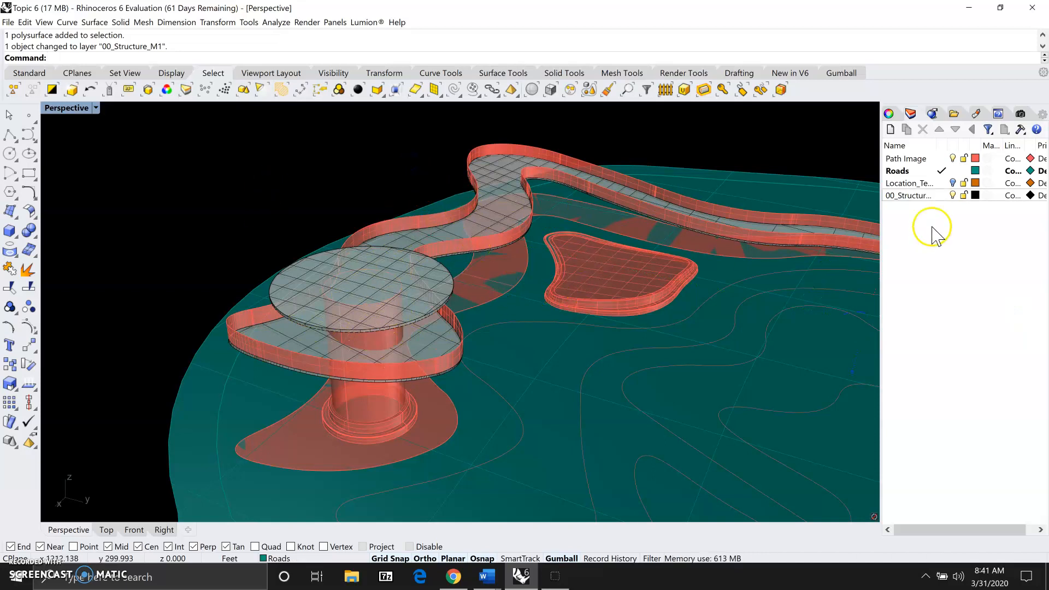
# - Create a new layer named 00_Planter_Lawn and set its color to Chartreuse
pyautogui.rightClick(906, 223)
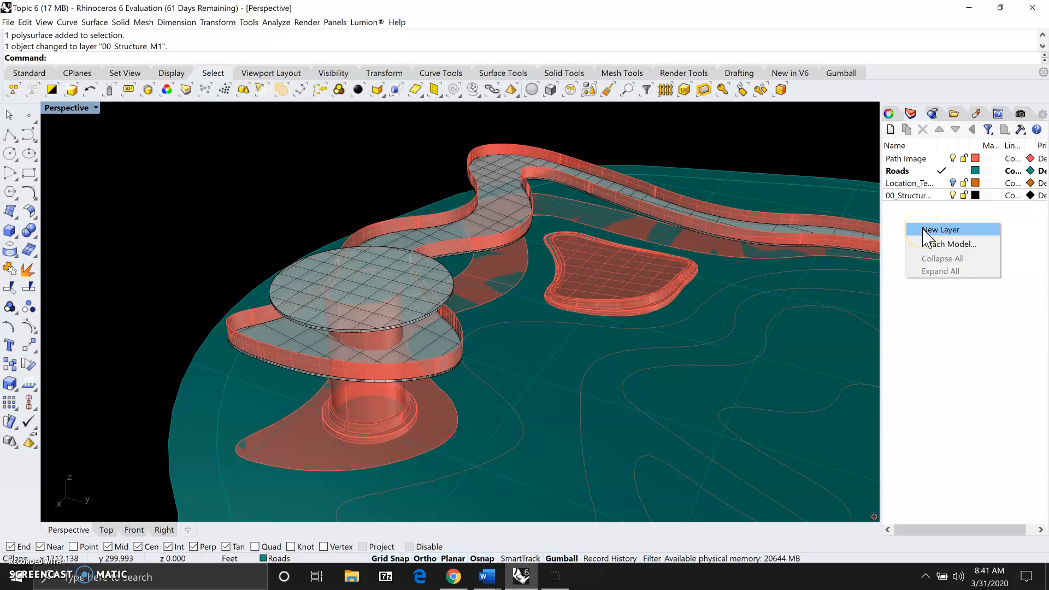
pyautogui.click(922, 229)
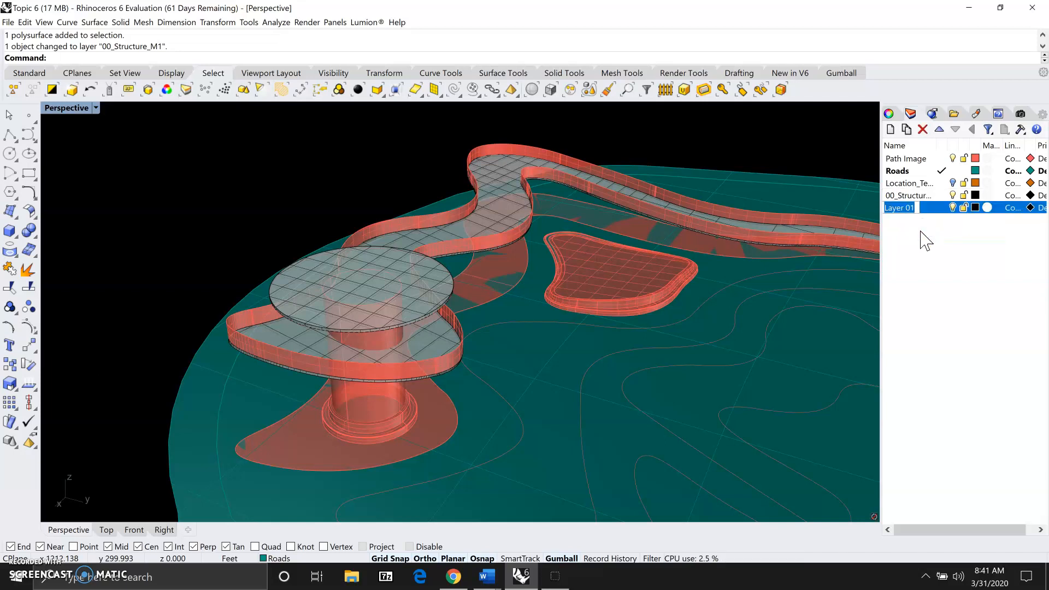
pyautogui.write('00_Planter_Lawn')
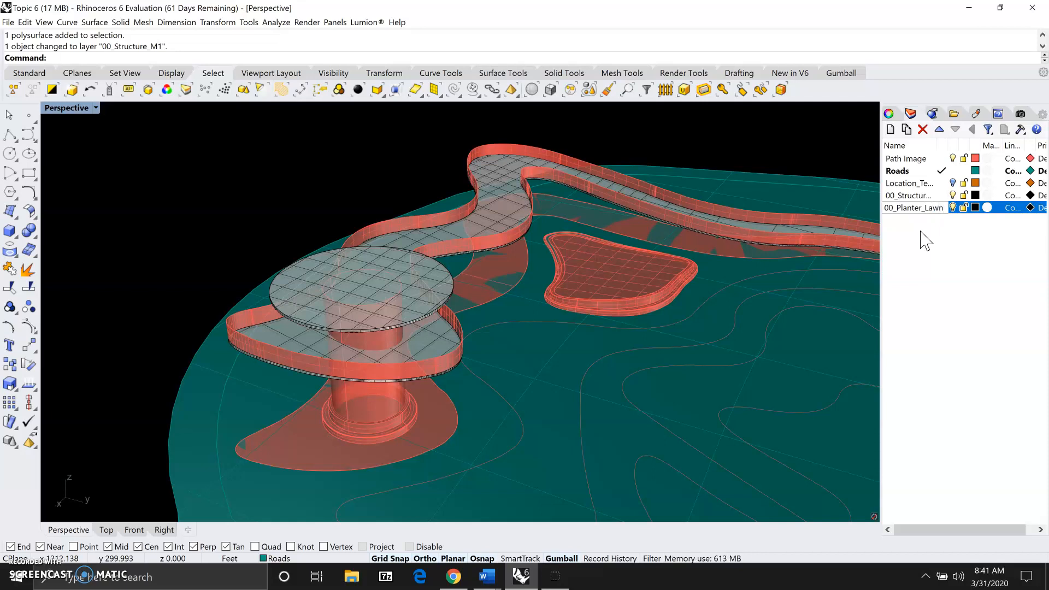
pyautogui.click(922, 232)
pyautogui.click(975, 208)
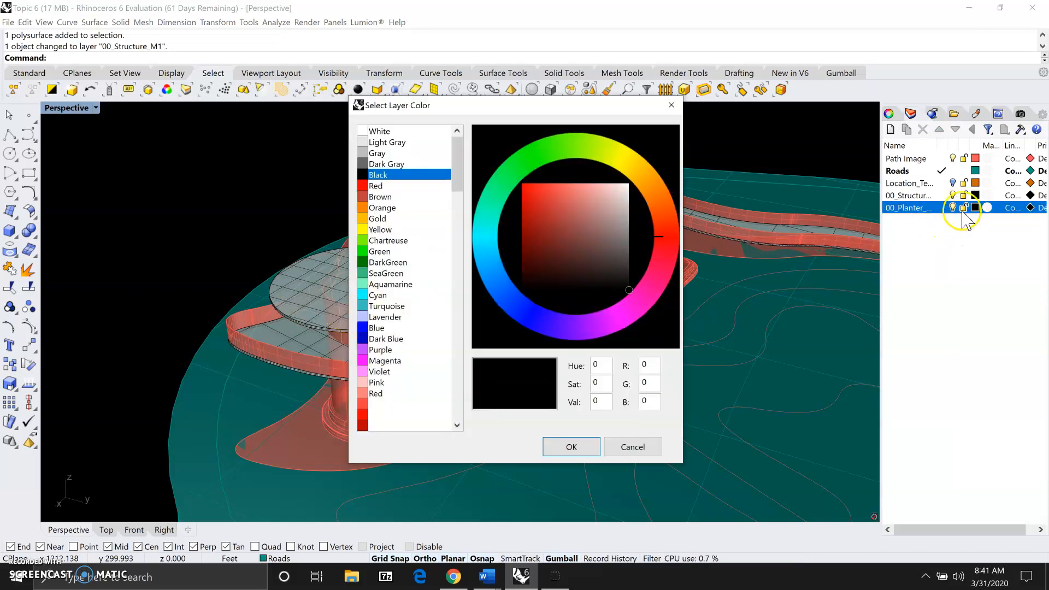
pyautogui.click(365, 240)
pyautogui.click(574, 449)
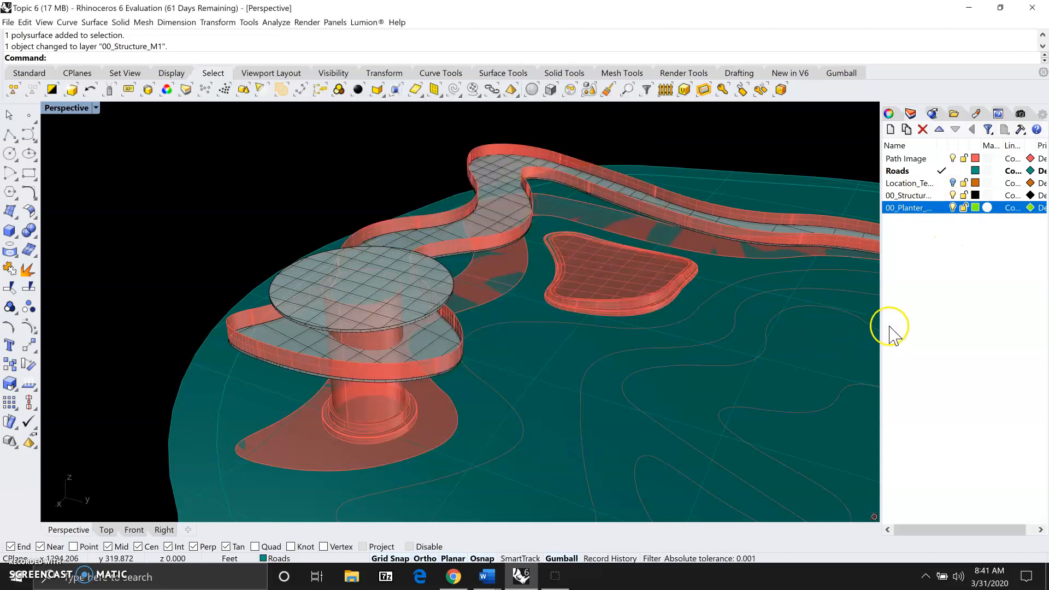
# - Move the flat surface inside the freeform planter to the 00_Planter_Lawn layer
pyautogui.click(609, 278)
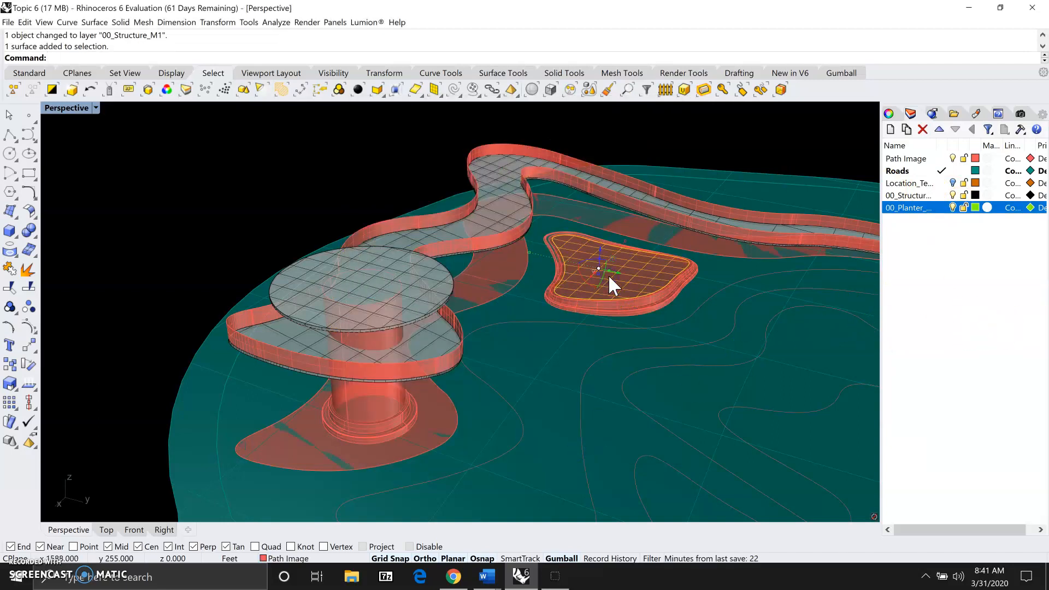
pyautogui.rightClick(914, 209)
pyautogui.click(935, 399)
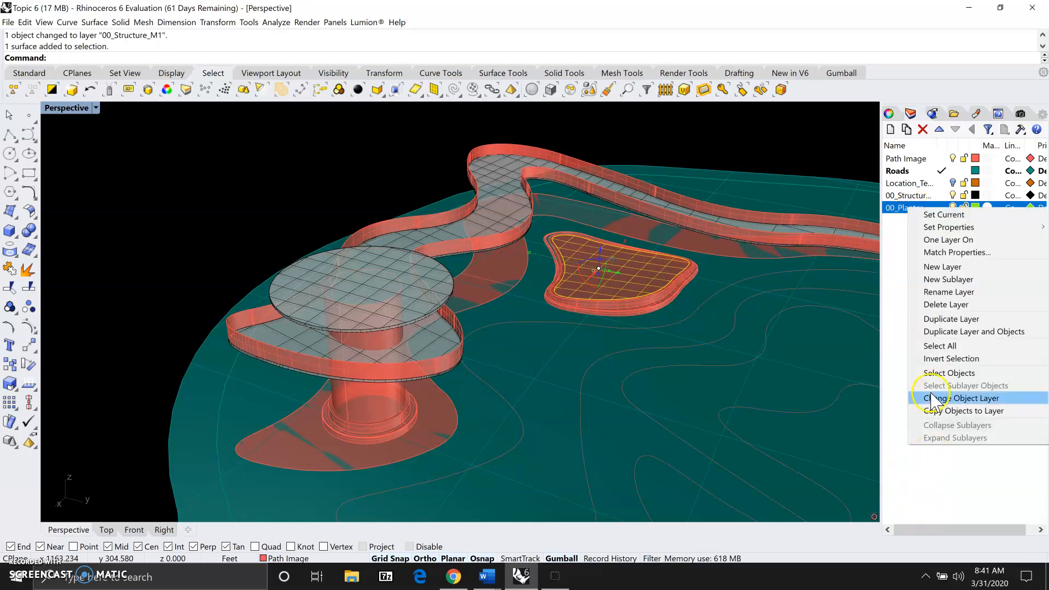
pyautogui.click(965, 369)
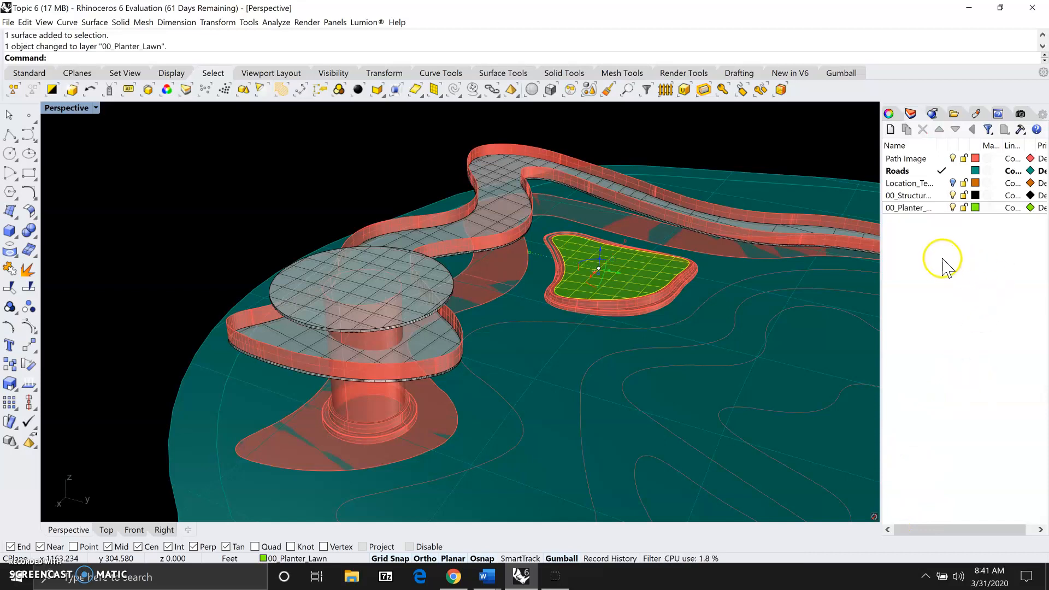
# - Create a new layer named 00_Planter_Seating and set its color to Purple
pyautogui.rightClick(905, 232)
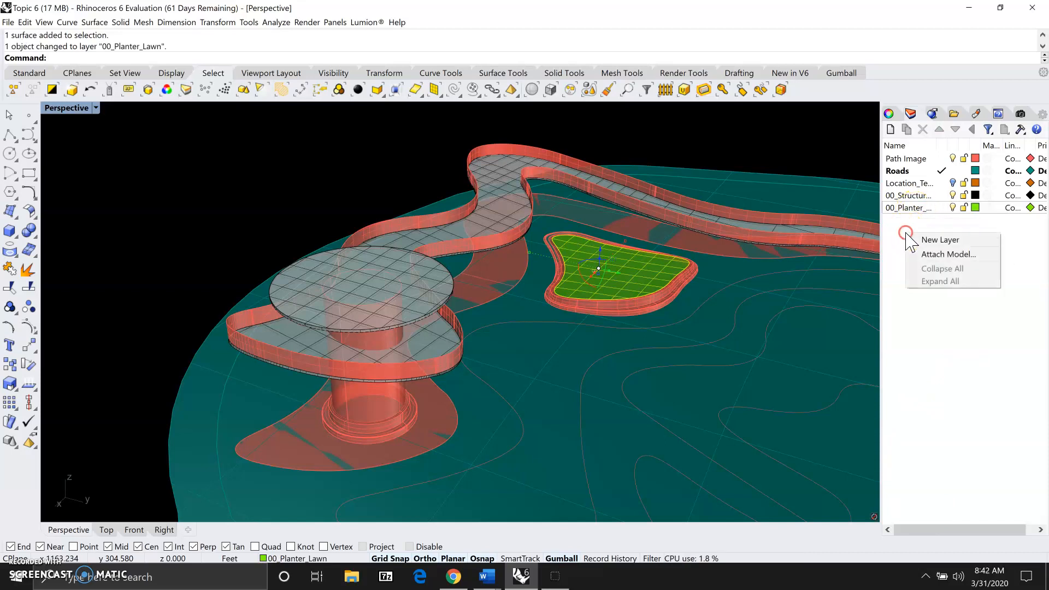
pyautogui.click(925, 240)
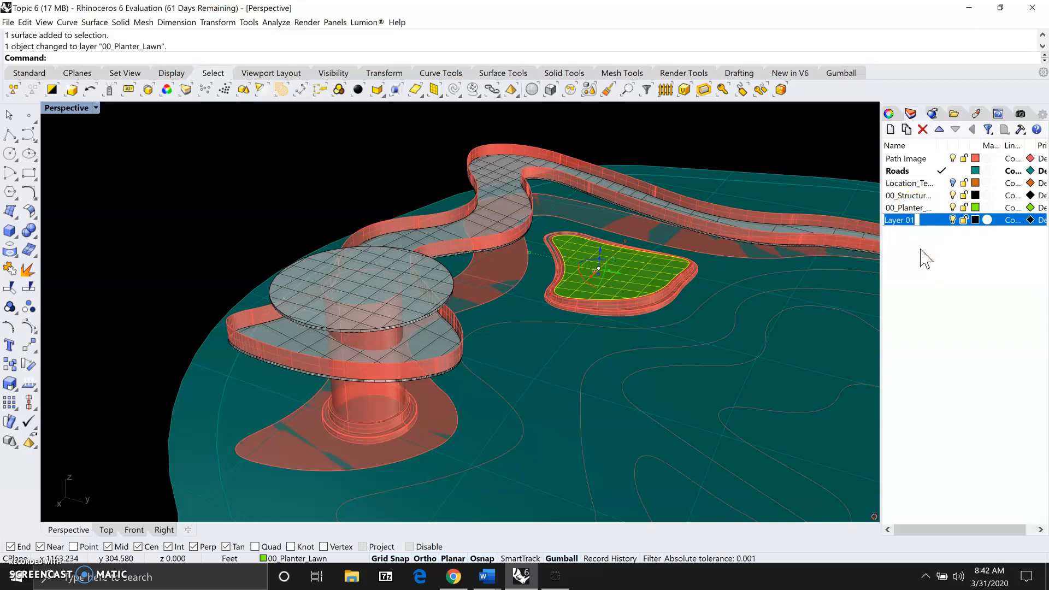
pyautogui.write('00_Planter_Seating')
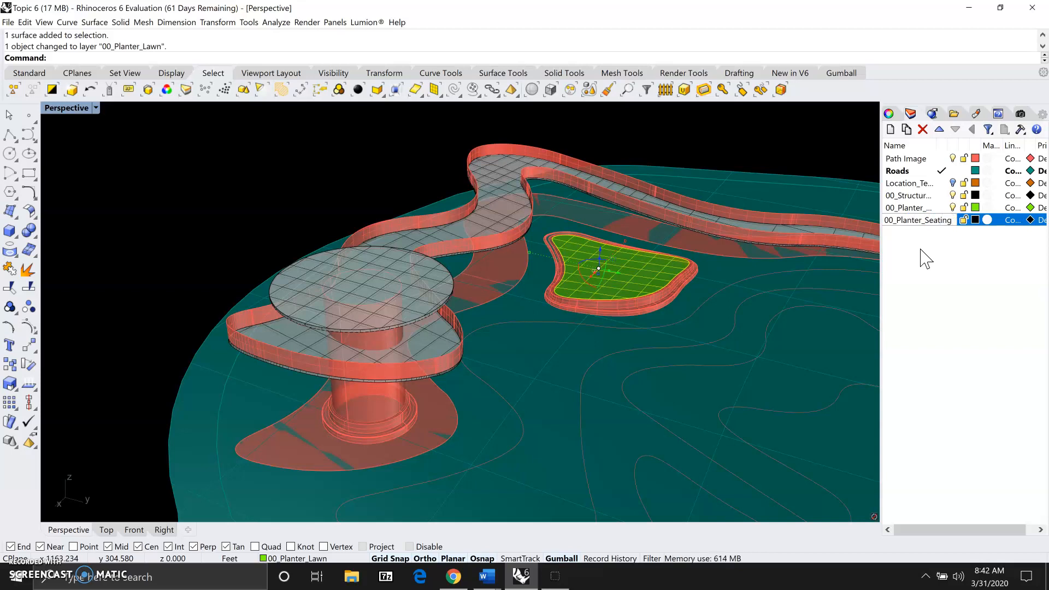
pyautogui.click(922, 258)
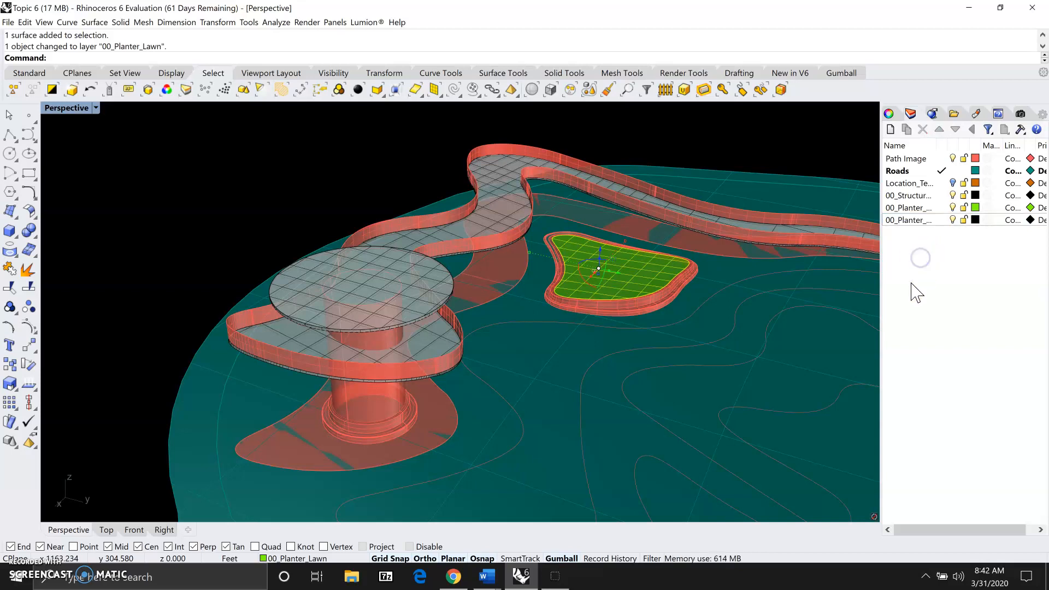
pyautogui.click(977, 220)
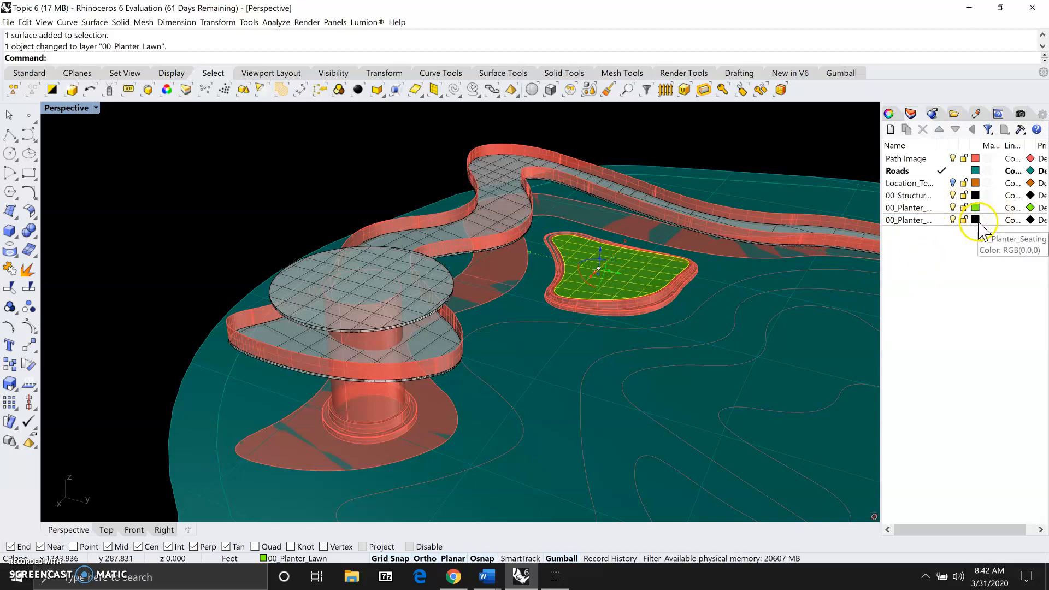
pyautogui.click(976, 221)
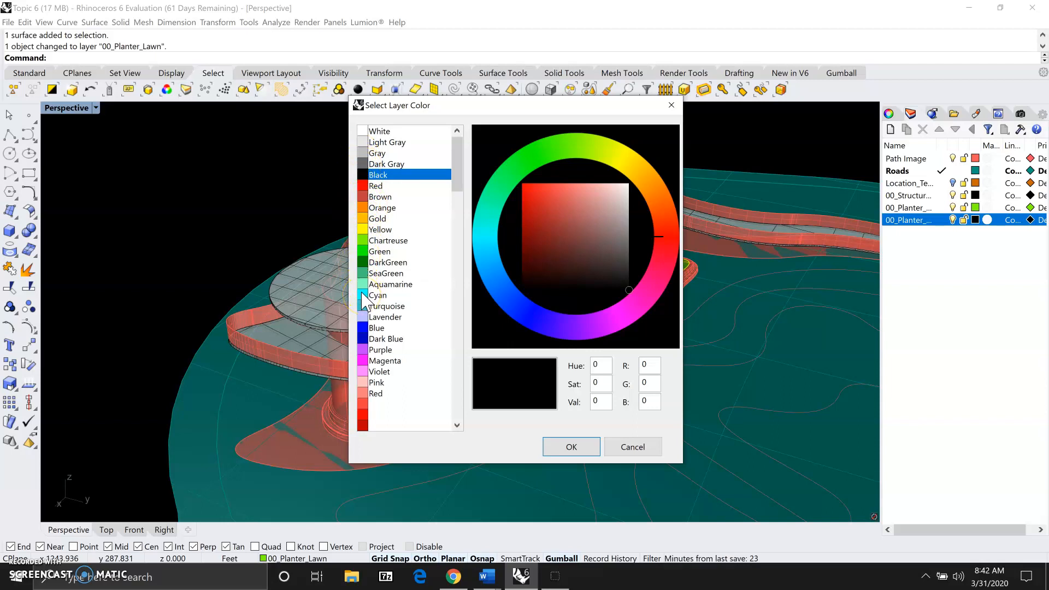
pyautogui.click(373, 349)
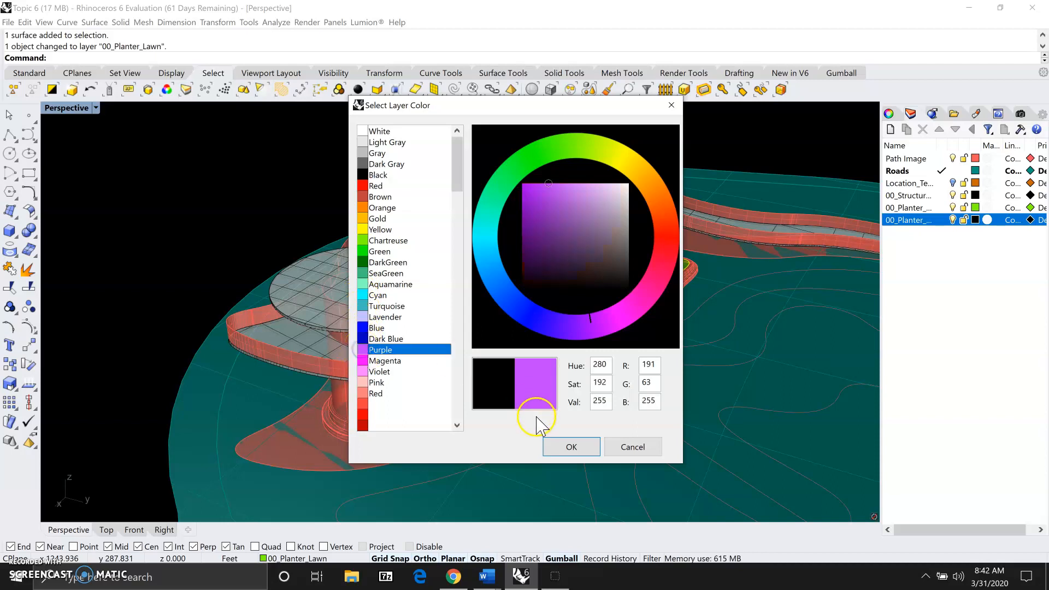
pyautogui.click(580, 449)
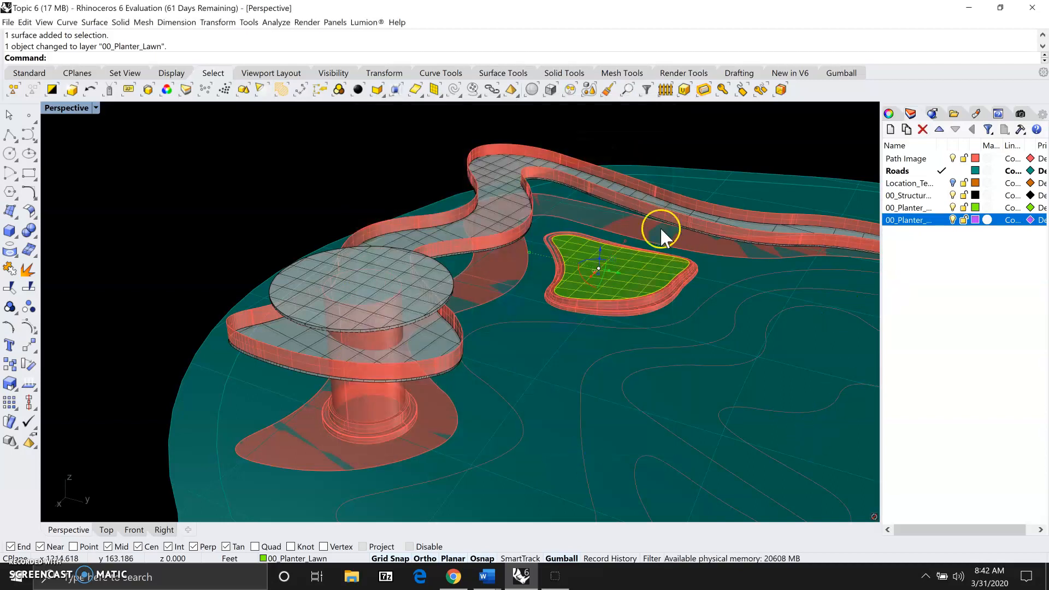
# - Move the seating polysurface around the planter's edge to the 00_Planter_Seating layer and deselect it
pyautogui.click(655, 298)
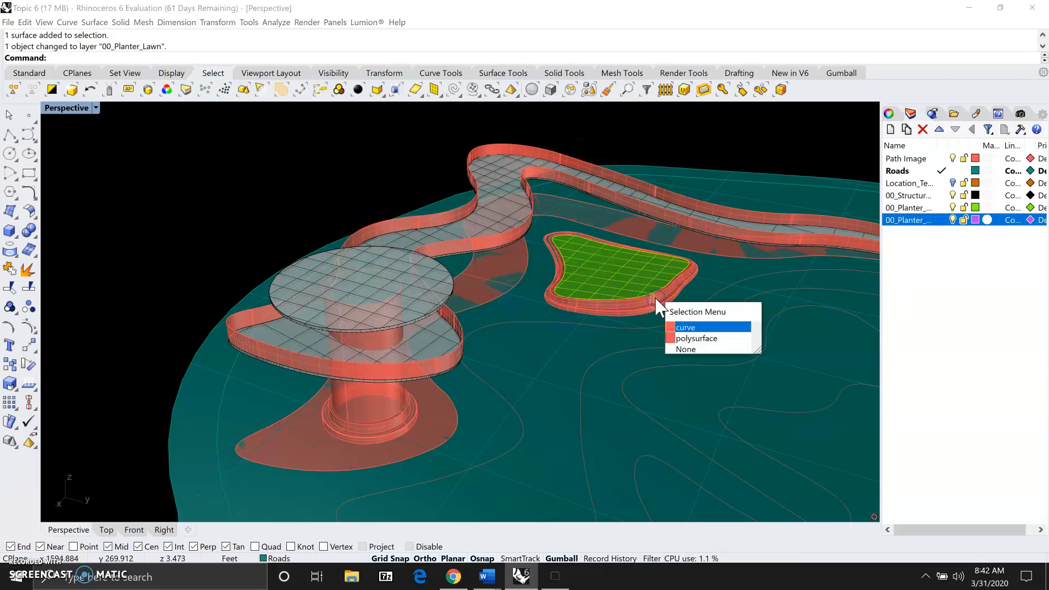
pyautogui.click(690, 339)
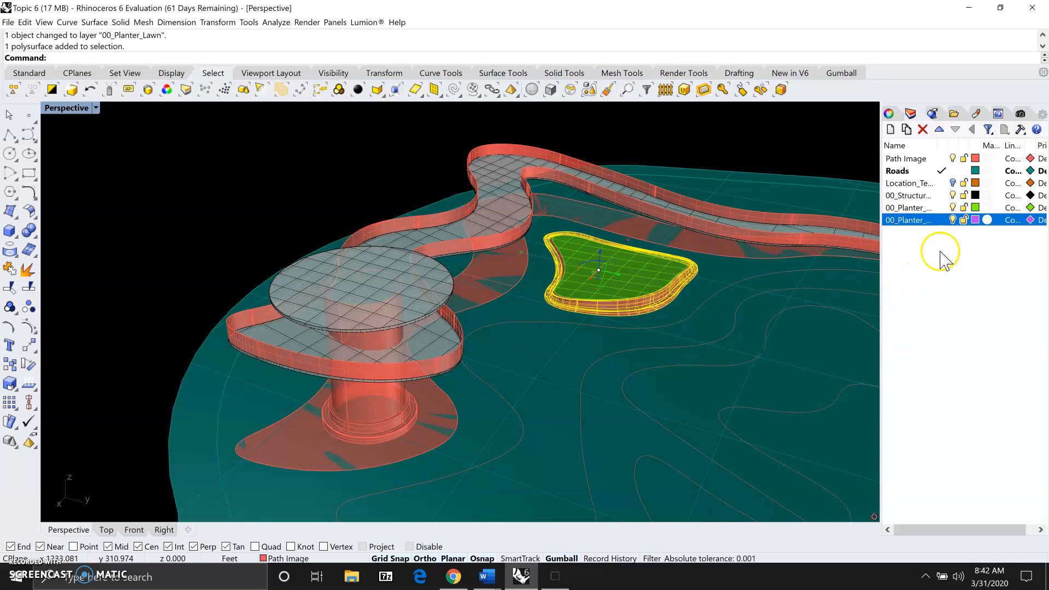
pyautogui.rightClick(909, 219)
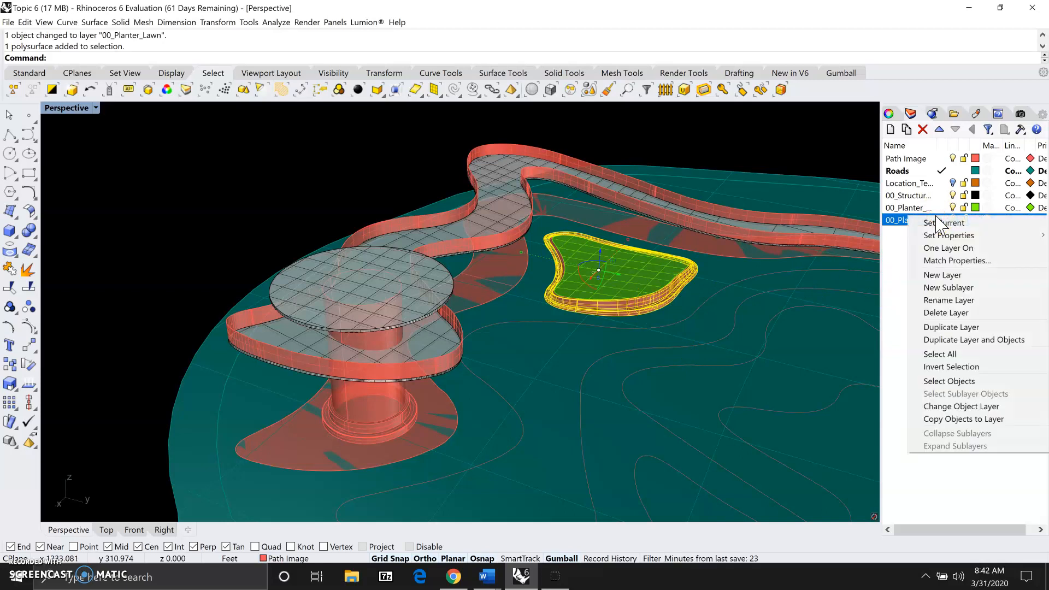
pyautogui.click(939, 406)
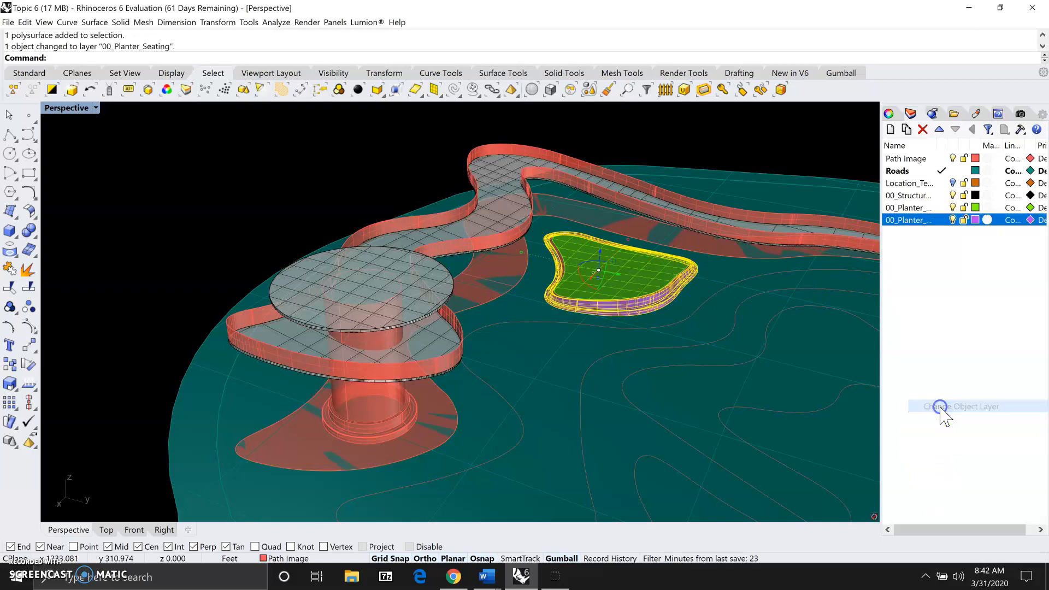
pyautogui.click(965, 349)
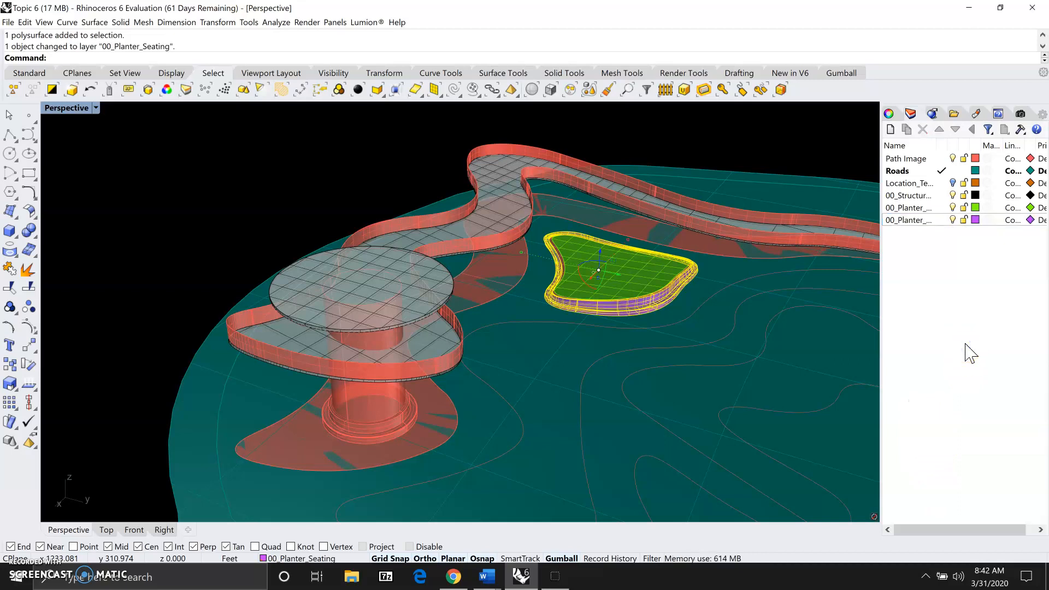
pyautogui.click(808, 142)
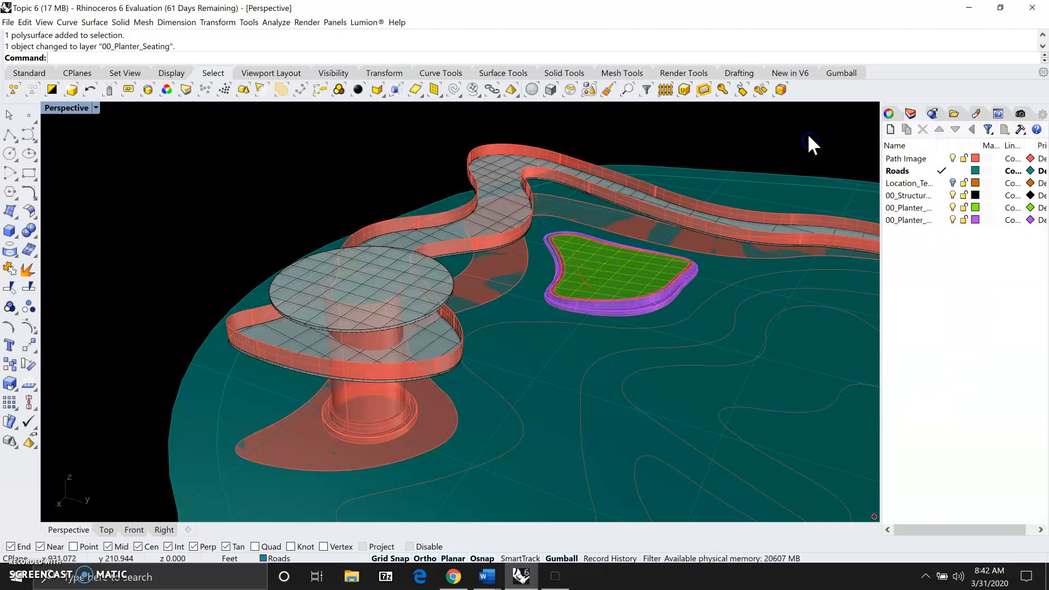
# - Move the thin rim surface between the freeform planter's lawn and seating to the 00_Planter_Seating layer and deselect it
pyautogui.scroll(6, 567, 302)
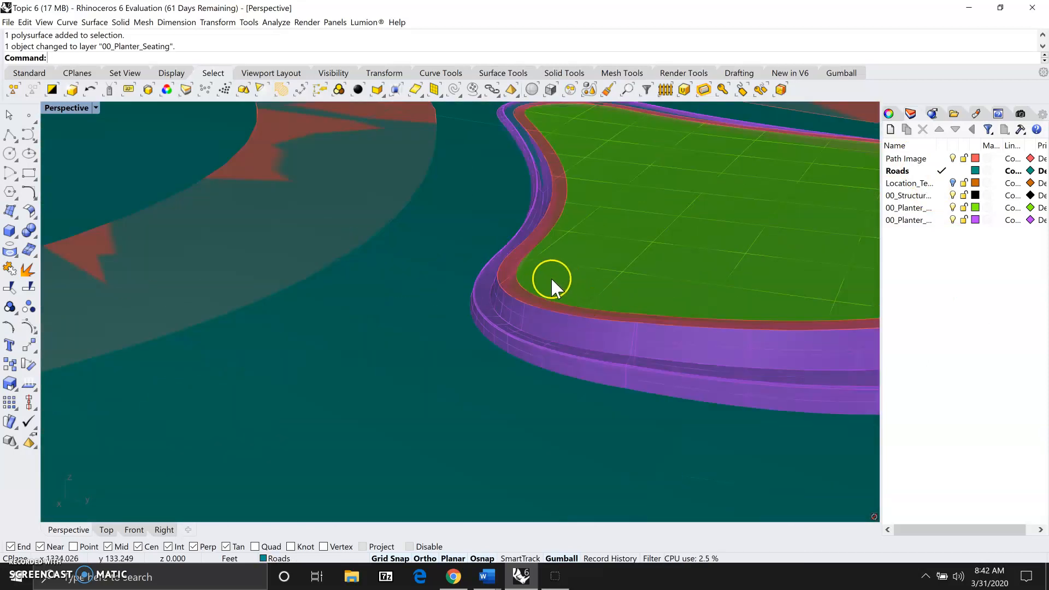
pyautogui.click(507, 271)
pyautogui.scroll(4, 532, 294)
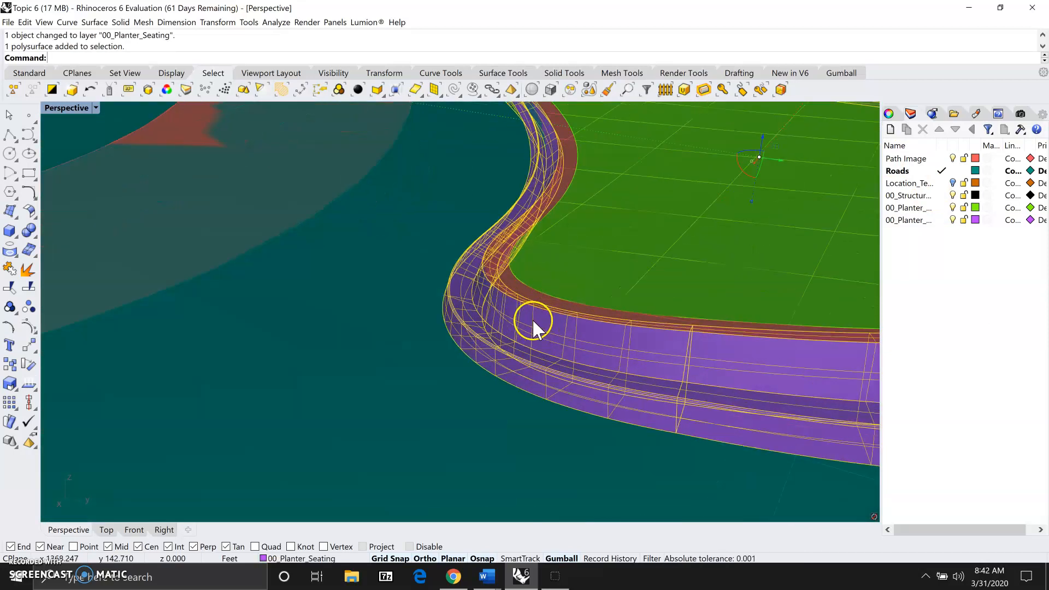
pyautogui.click(527, 295)
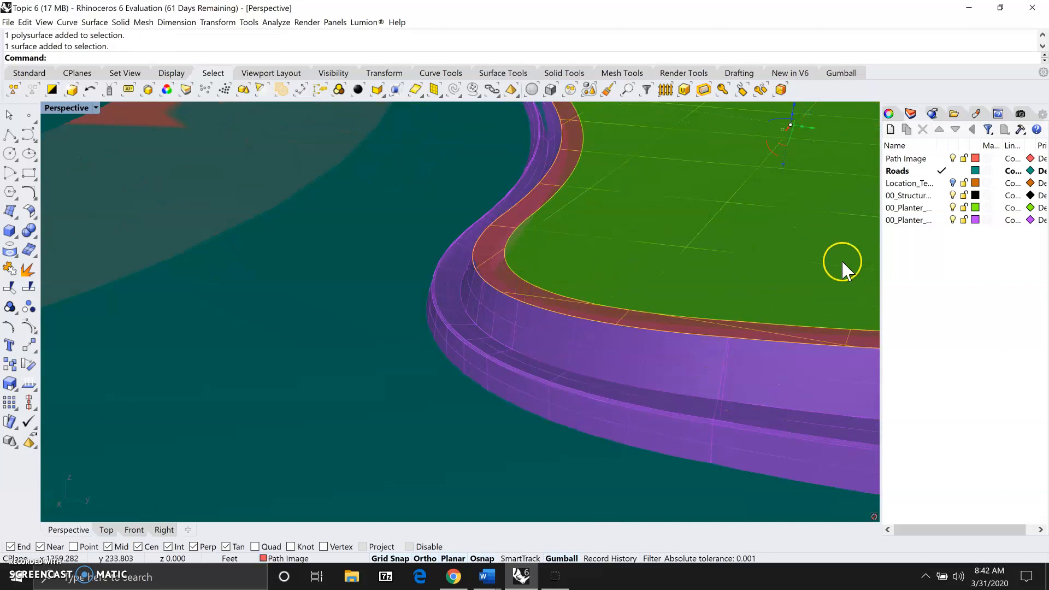
pyautogui.rightClick(925, 220)
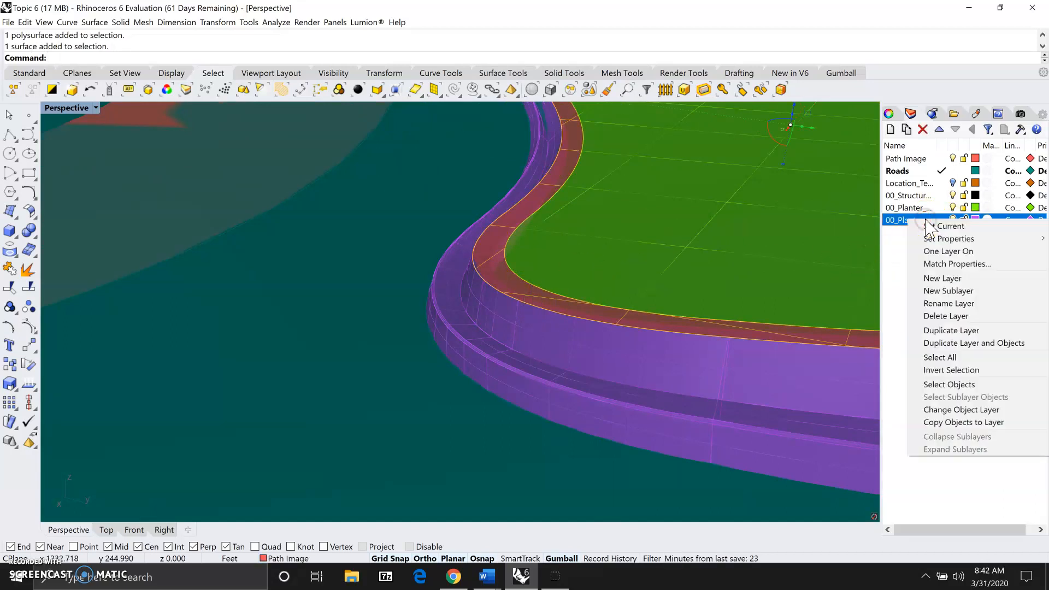
pyautogui.click(946, 409)
pyautogui.scroll(-5, 592, 382)
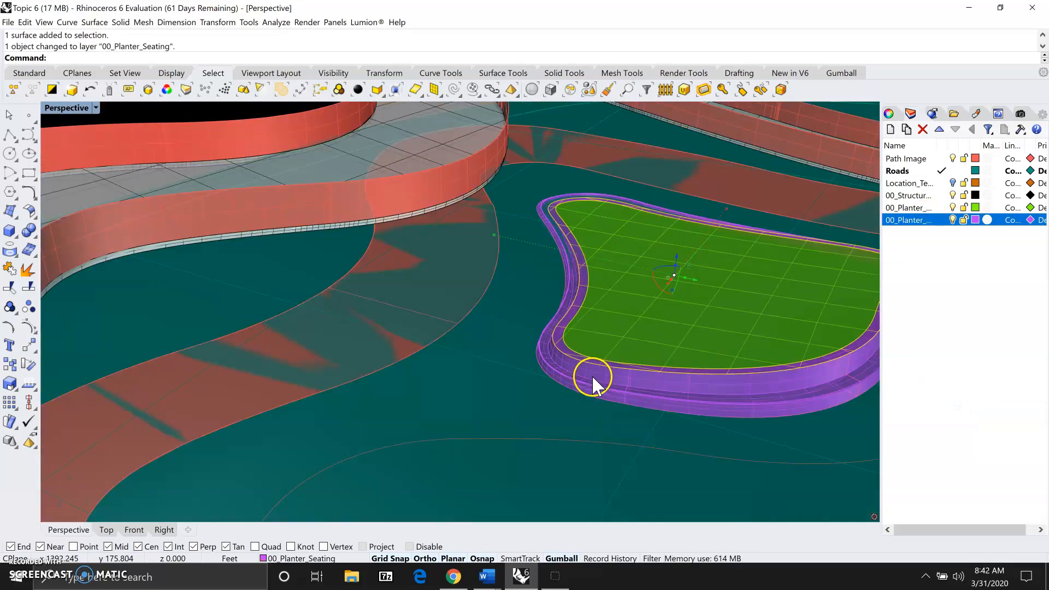
pyautogui.scroll(-5, 591, 375)
pyautogui.click(338, 206)
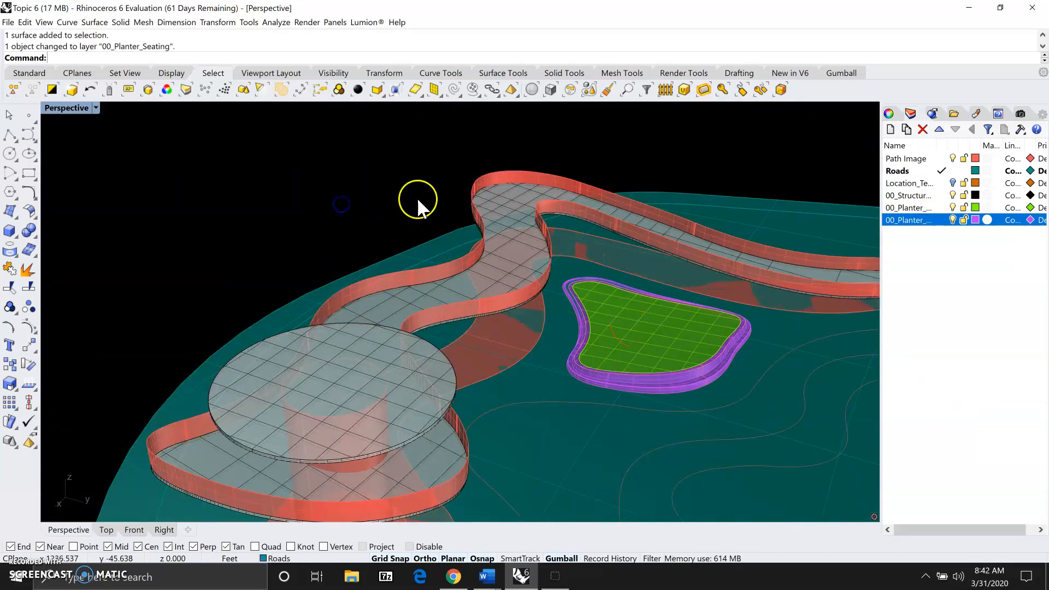
# - Move the railing surface along the elevated walkway to the 00_Structure_M1 layer and deselect it
pyautogui.click(489, 205)
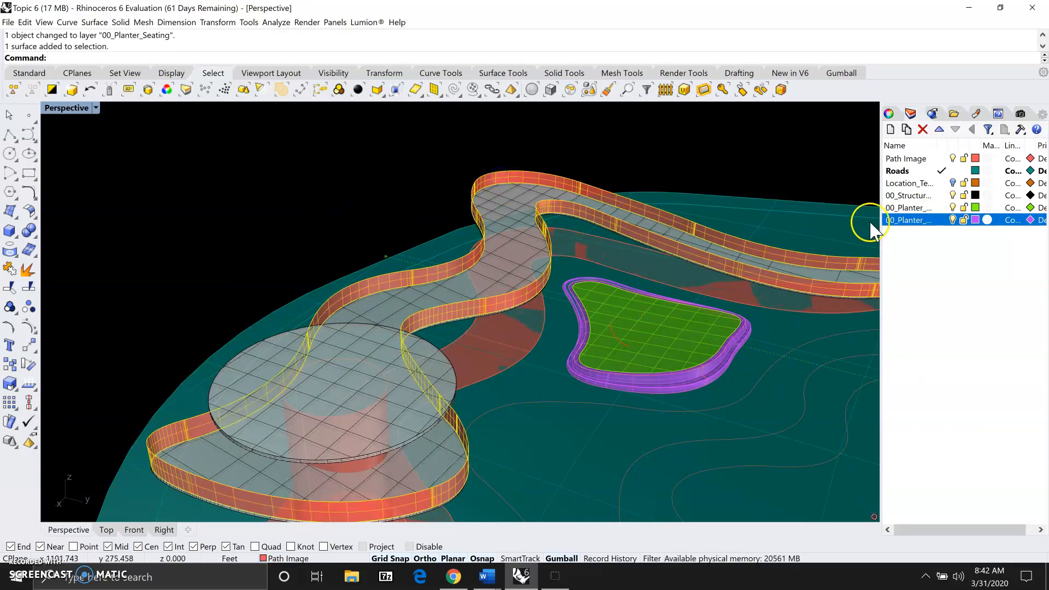
pyautogui.rightClick(907, 195)
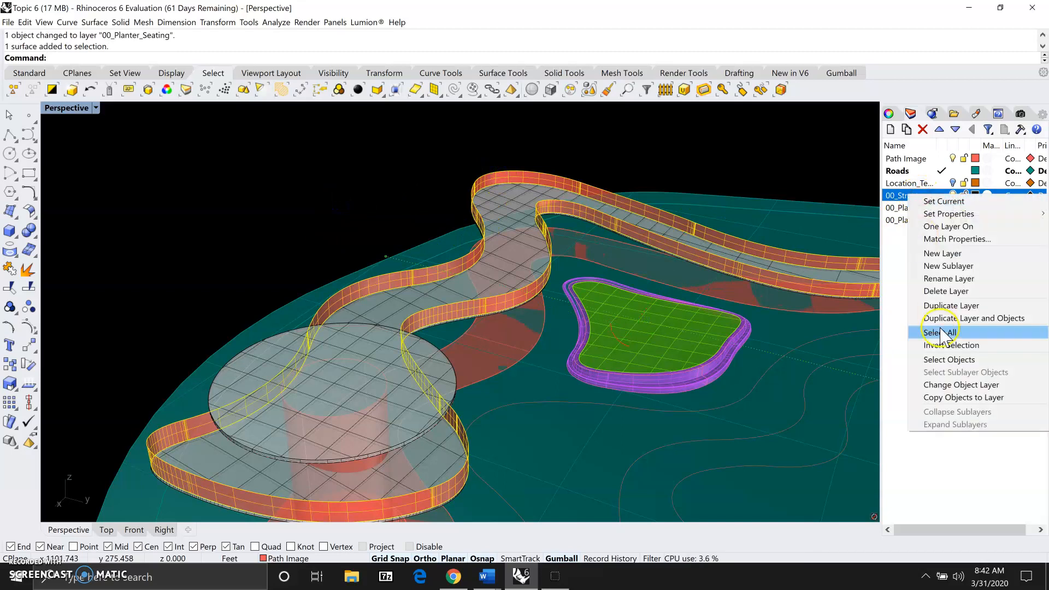
pyautogui.click(943, 386)
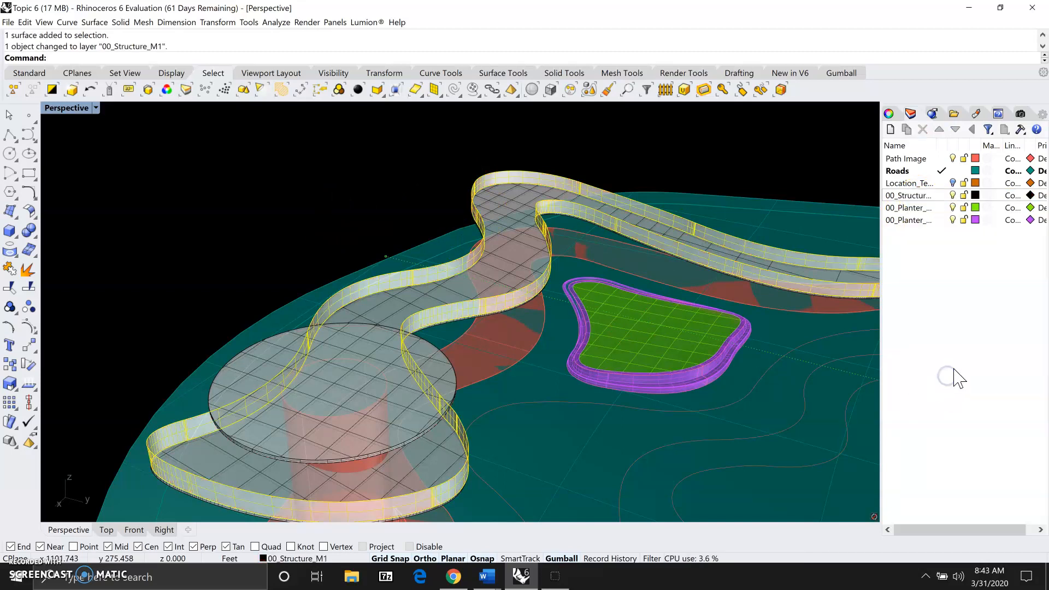
pyautogui.click(166, 207)
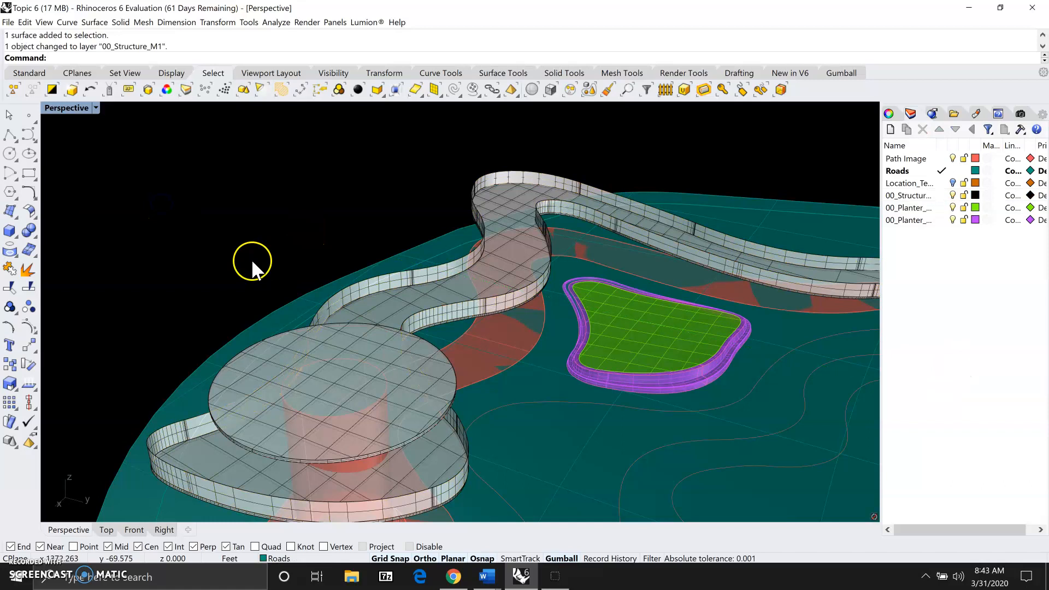
# - Move the cylindrical column supporting the round platform to the 00_Structure_M1 layer
pyautogui.scroll(-3, 257, 259)
pyautogui.scroll(6, 284, 363)
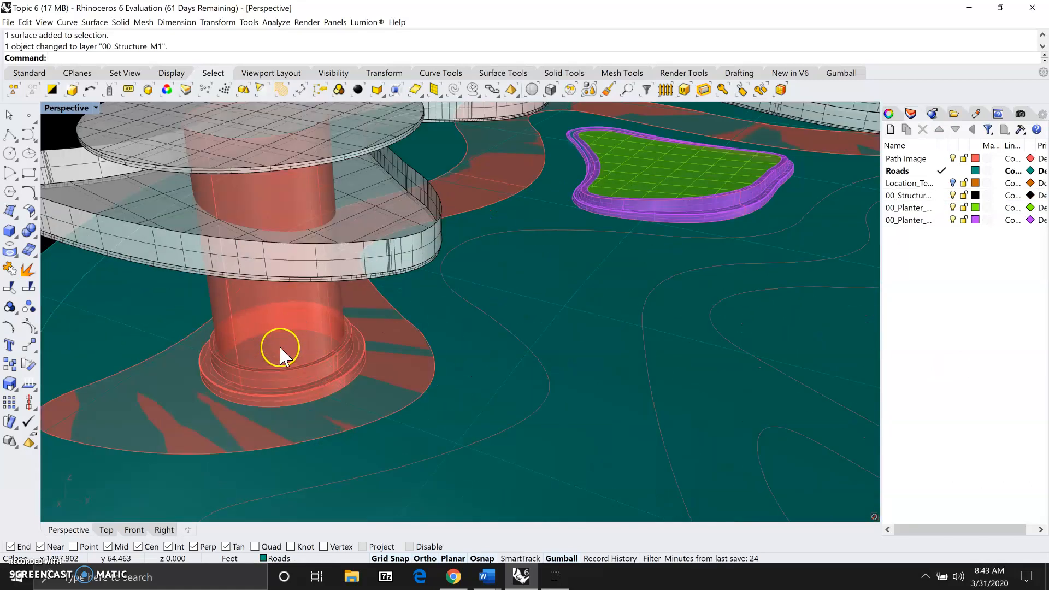
pyautogui.scroll(2, 279, 349)
pyautogui.click(303, 343)
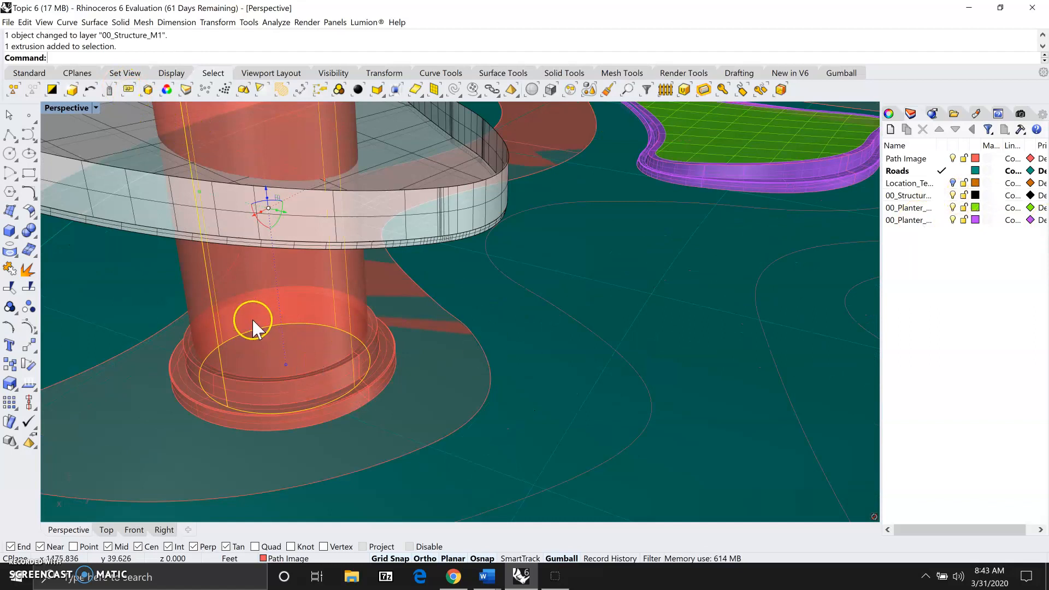
pyautogui.rightClick(910, 197)
pyautogui.click(929, 385)
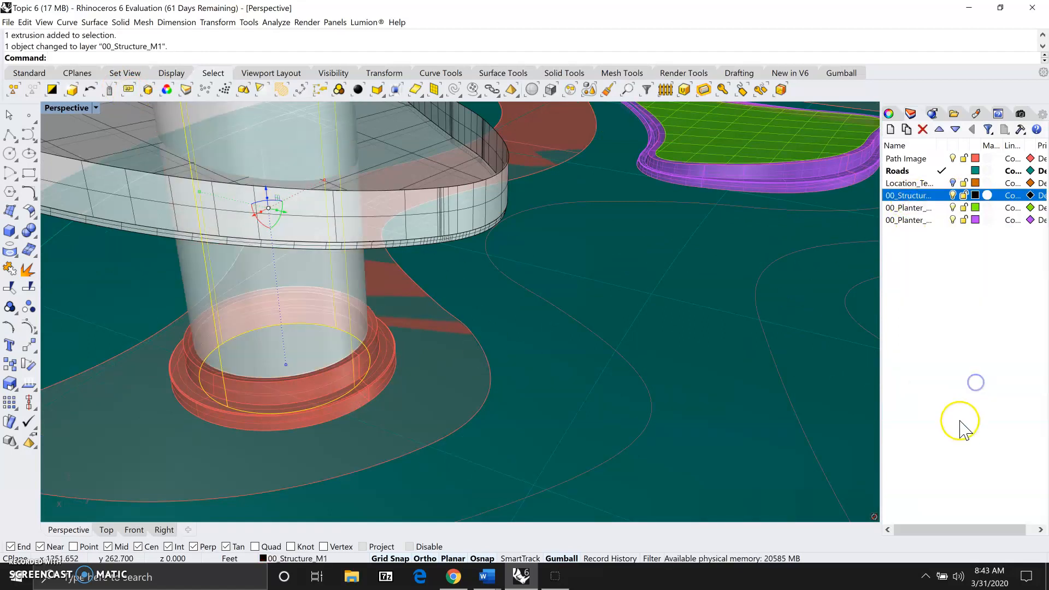
# - Move the ring-shaped polysurface around the column's base to the 00_Planter_Seating layer
pyautogui.scroll(-5, 620, 382)
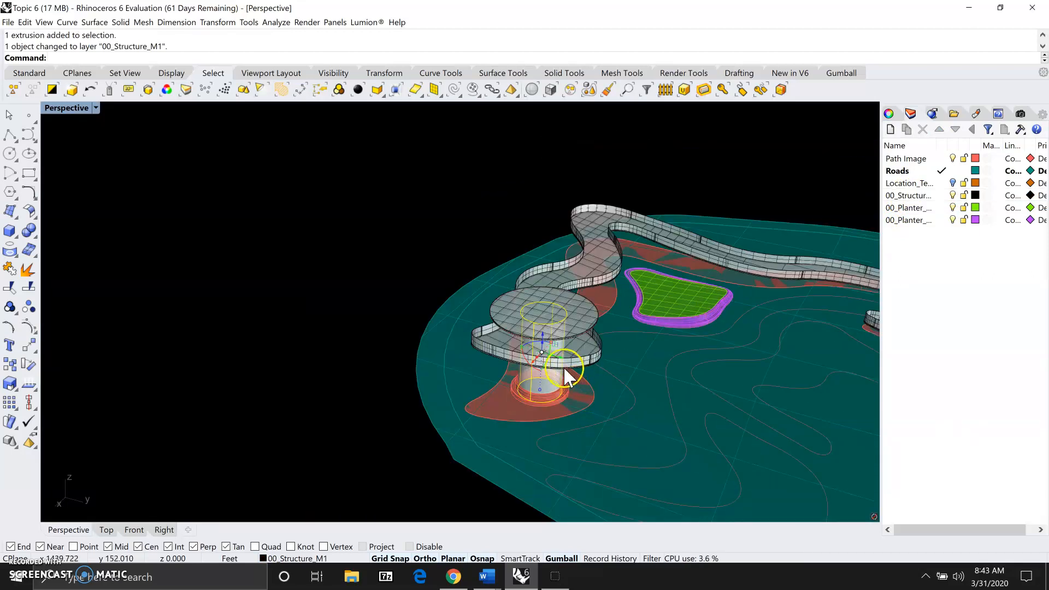
pyautogui.scroll(5, 530, 407)
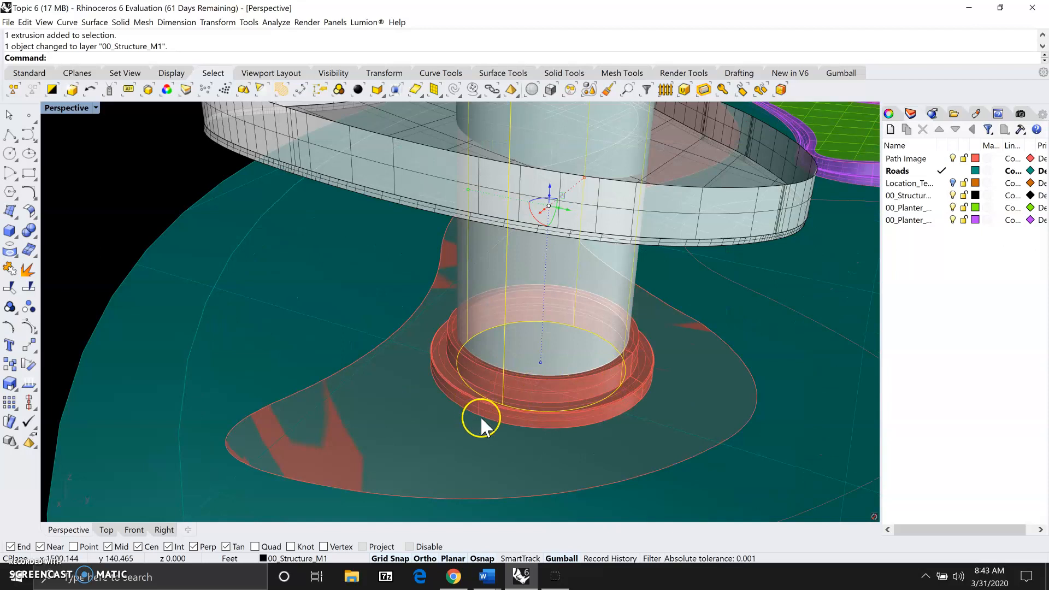
pyautogui.click(481, 417)
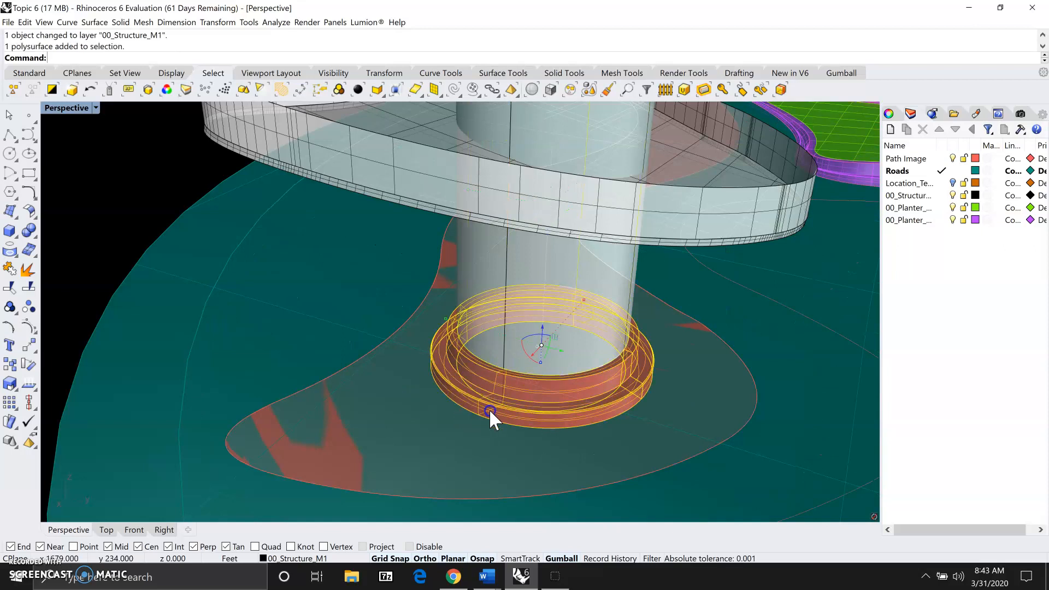
pyautogui.rightClick(912, 222)
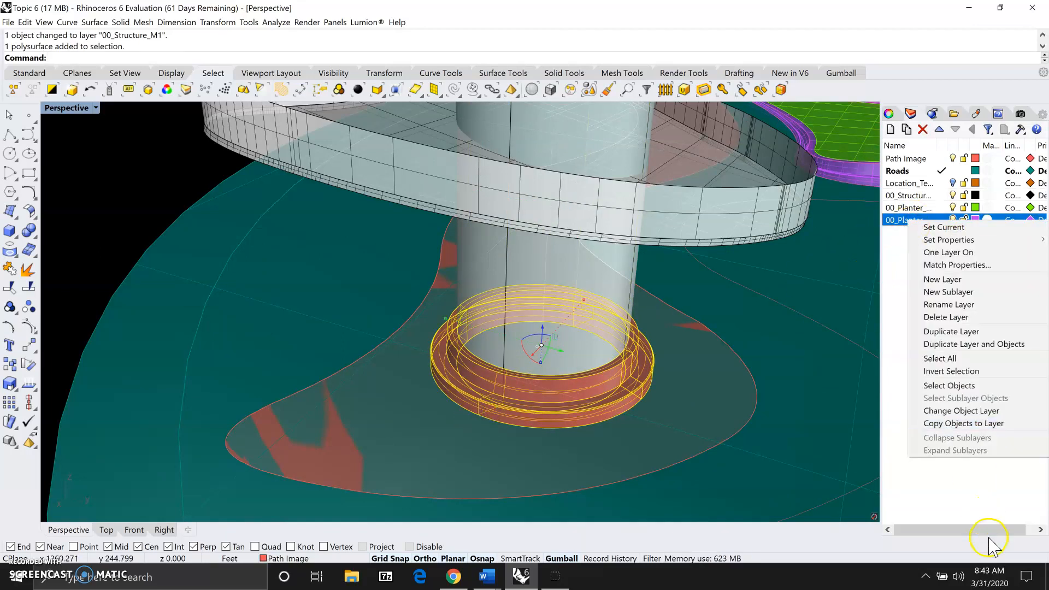
pyautogui.click(953, 411)
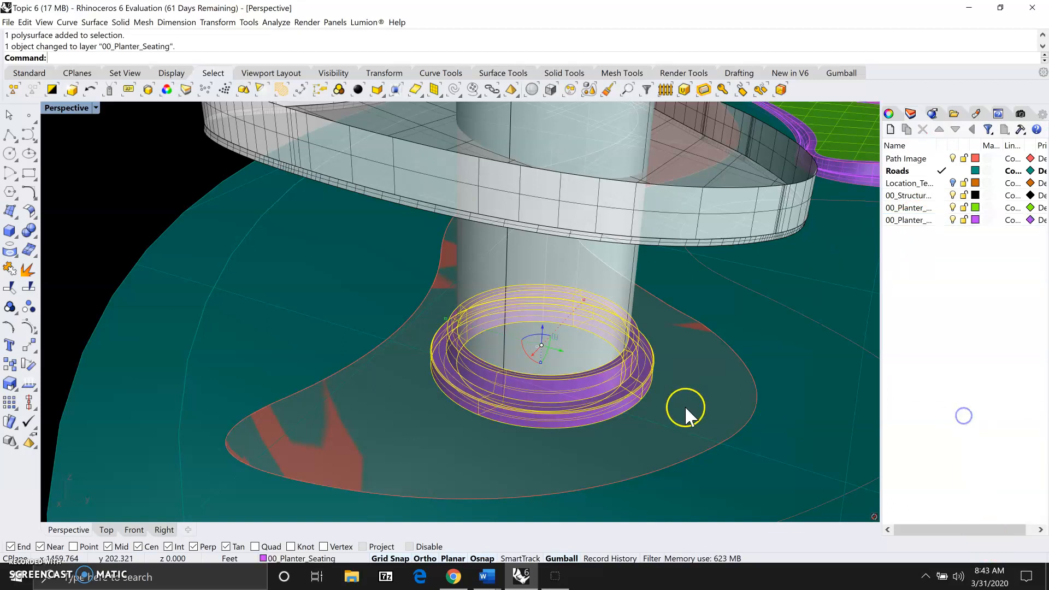
# - Move the surface inside the crescent-shaped planter to the 00_Planter_Lawn layer
pyautogui.scroll(-6, 683, 410)
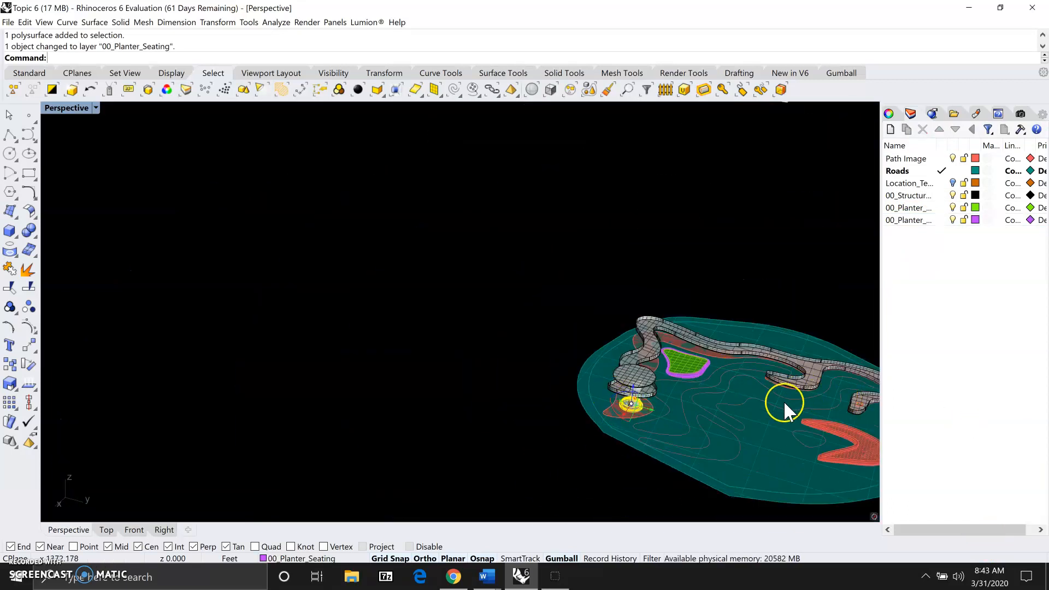
pyautogui.scroll(-2, 754, 399)
pyautogui.scroll(6, 775, 408)
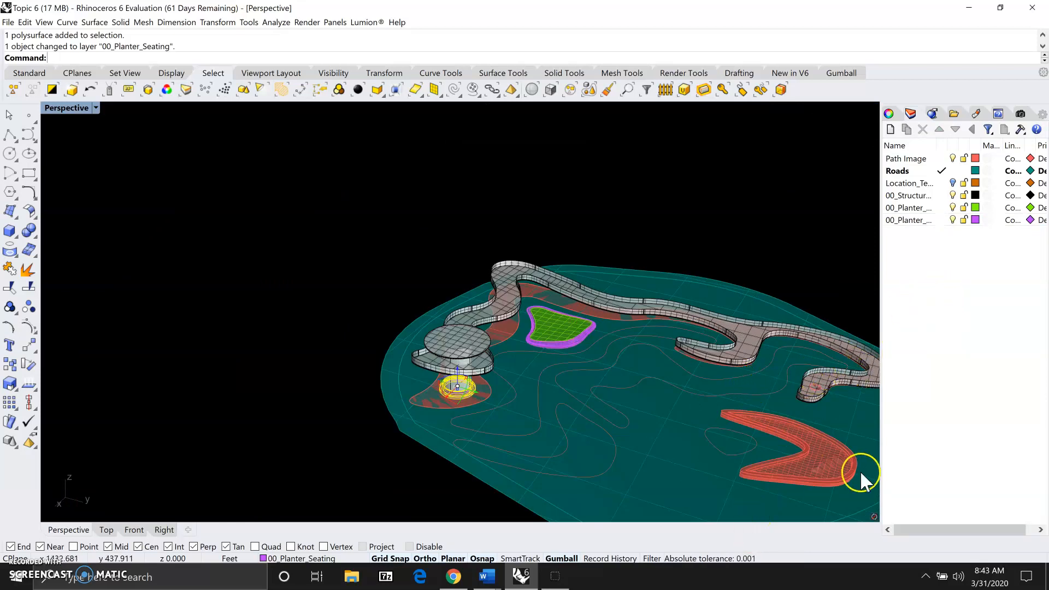
pyautogui.scroll(4, 856, 475)
pyautogui.click(796, 435)
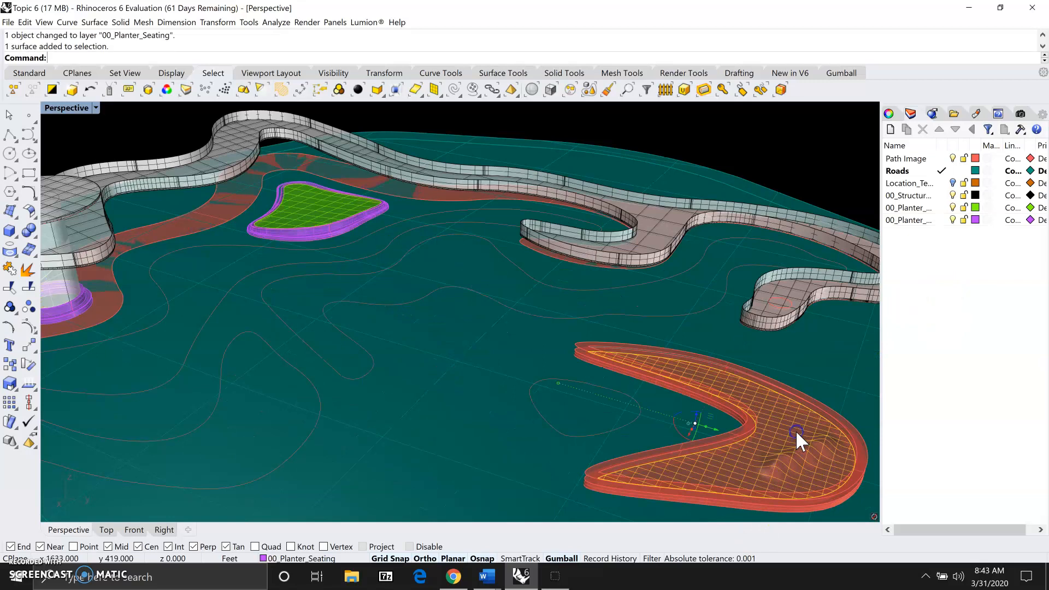
pyautogui.rightClick(910, 207)
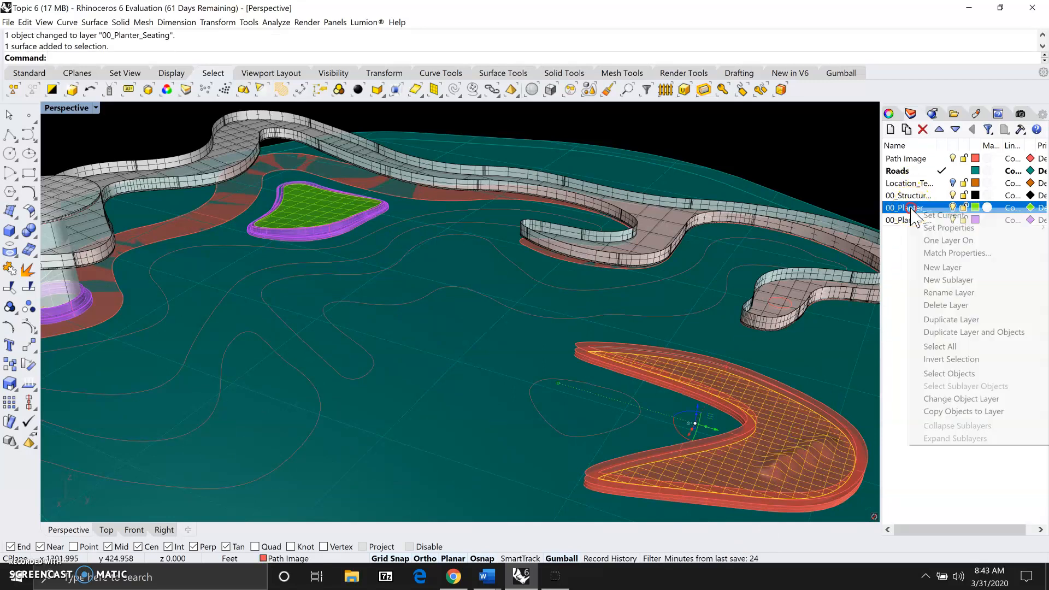
pyautogui.click(968, 404)
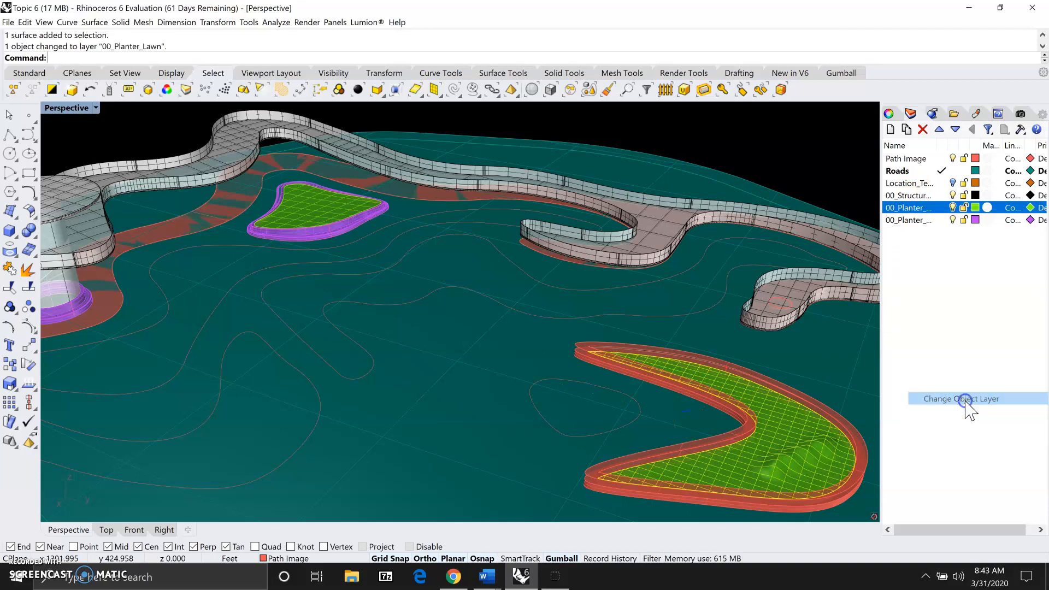
# - Select the crescent planter's side surface, upper rim surface and wall polysurface together and move them to the 00_Planter_Seating layer
pyautogui.click(733, 411)
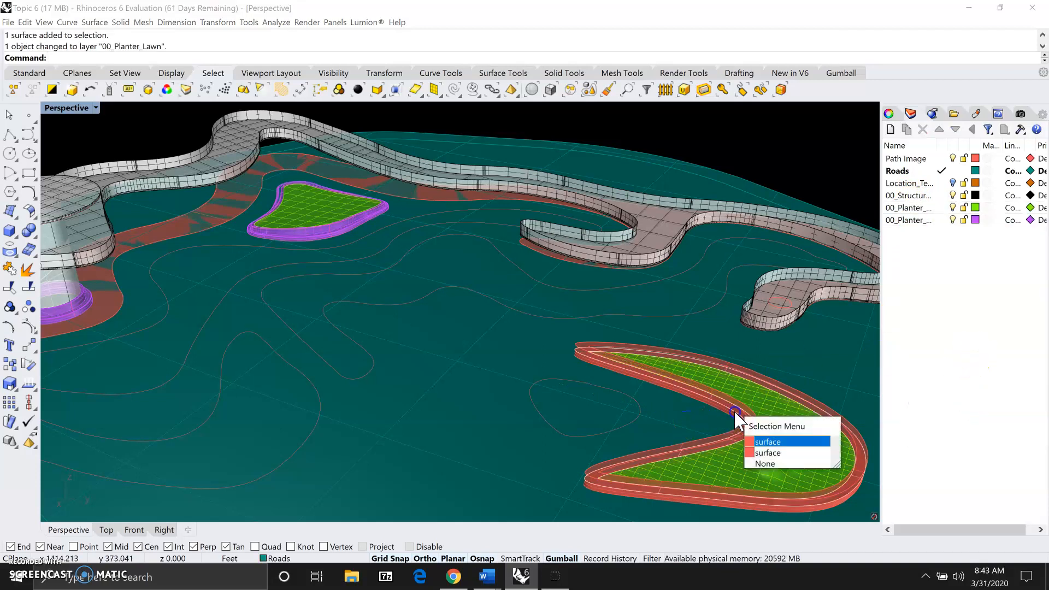
pyautogui.click(762, 454)
pyautogui.scroll(2, 733, 452)
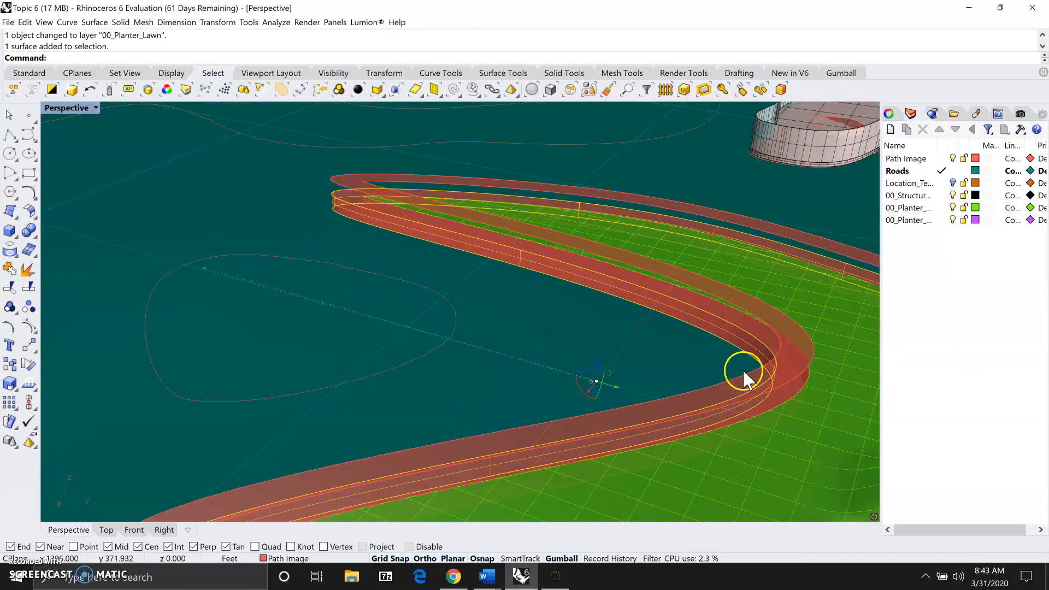
pyautogui.click(275, 170)
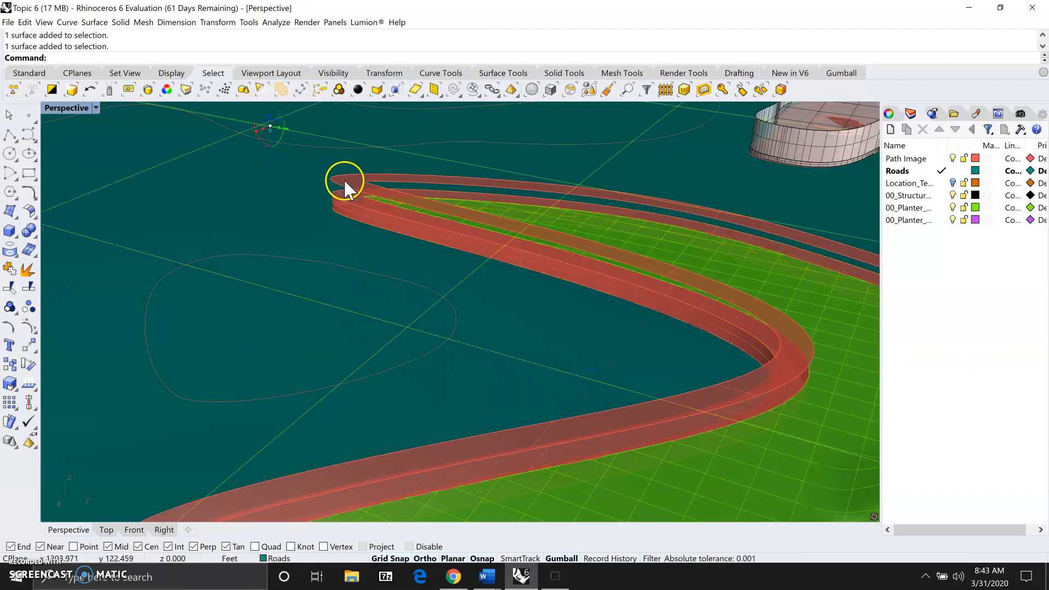
pyautogui.click(343, 179)
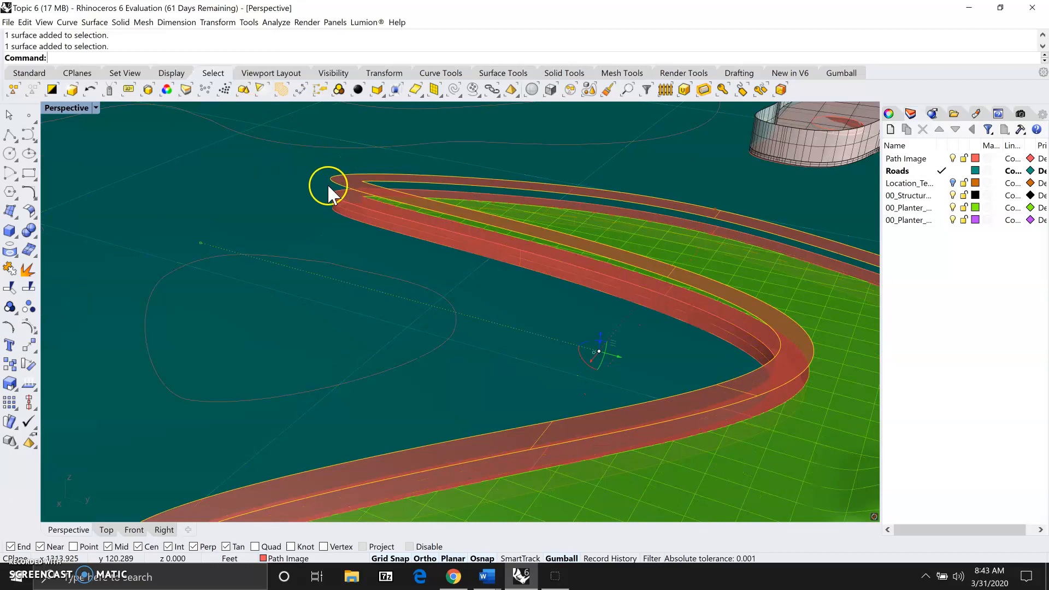
pyautogui.click(657, 303)
pyautogui.click(674, 294)
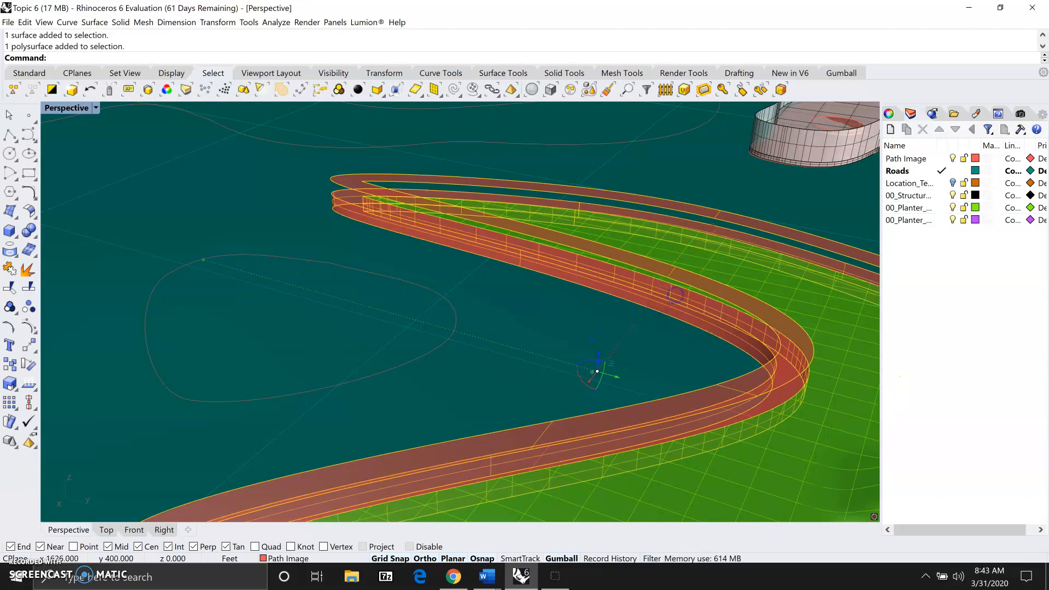
pyautogui.click(910, 209)
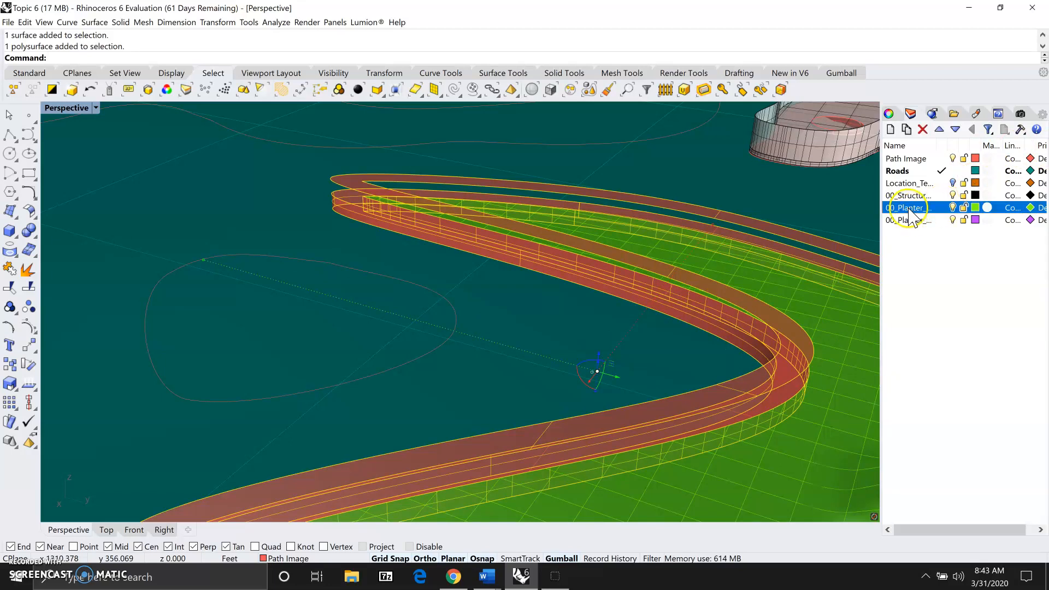
pyautogui.rightClick(909, 213)
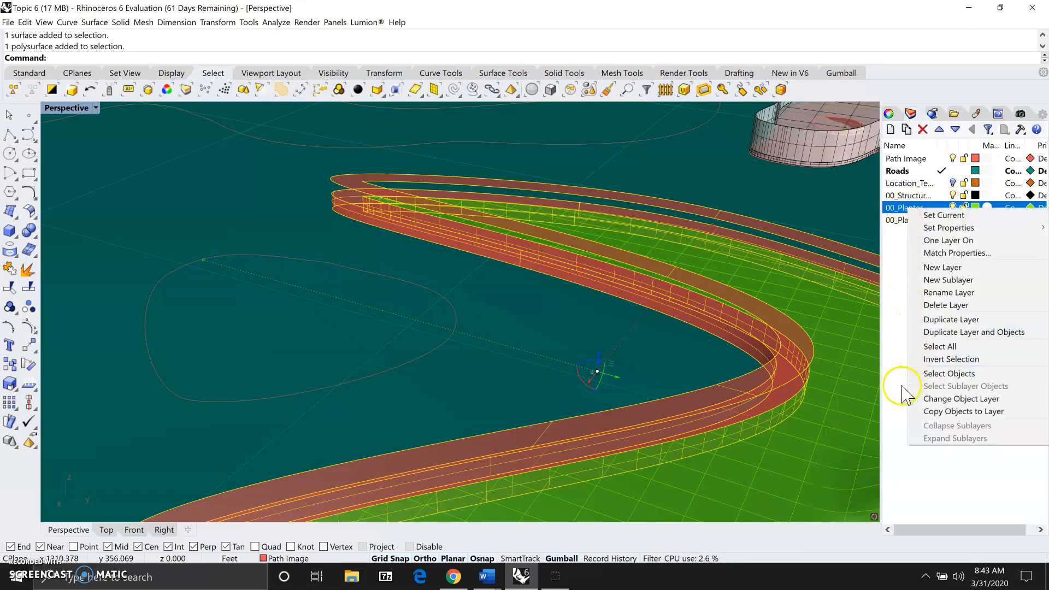
pyautogui.click(899, 220)
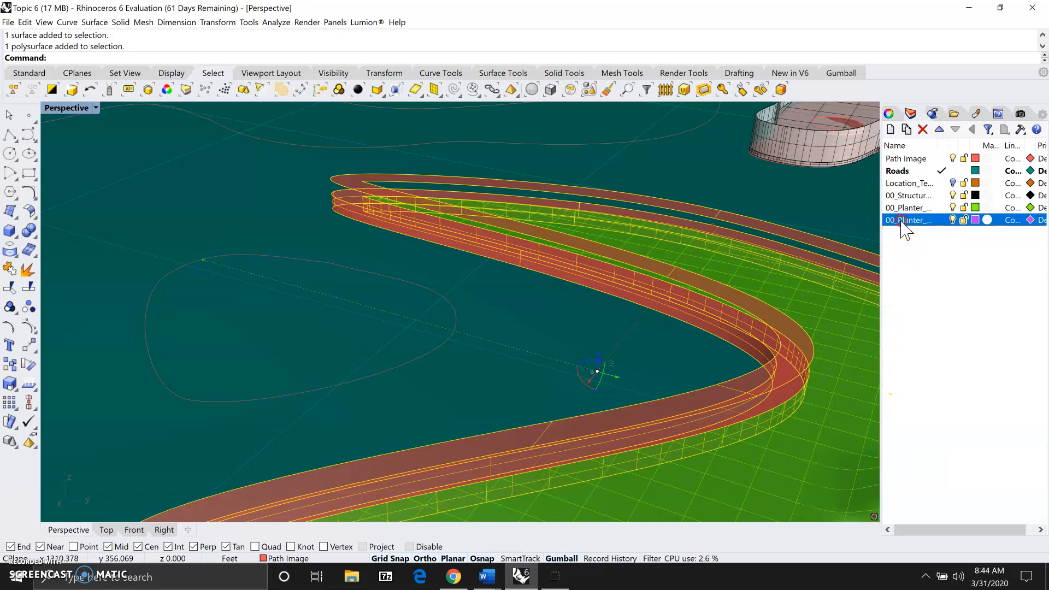
pyautogui.rightClick(900, 220)
pyautogui.click(936, 411)
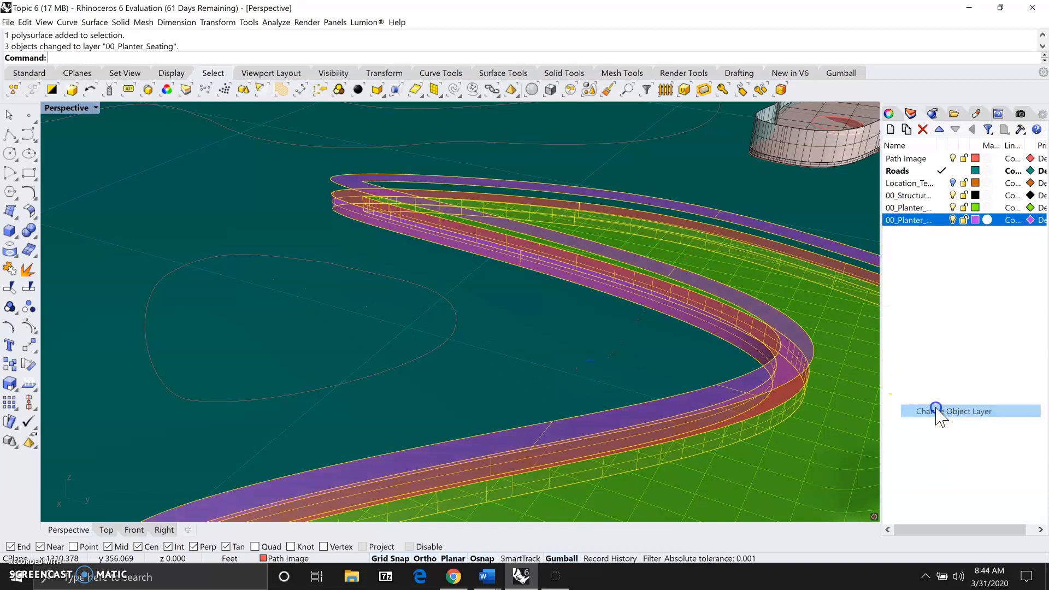
pyautogui.click(960, 351)
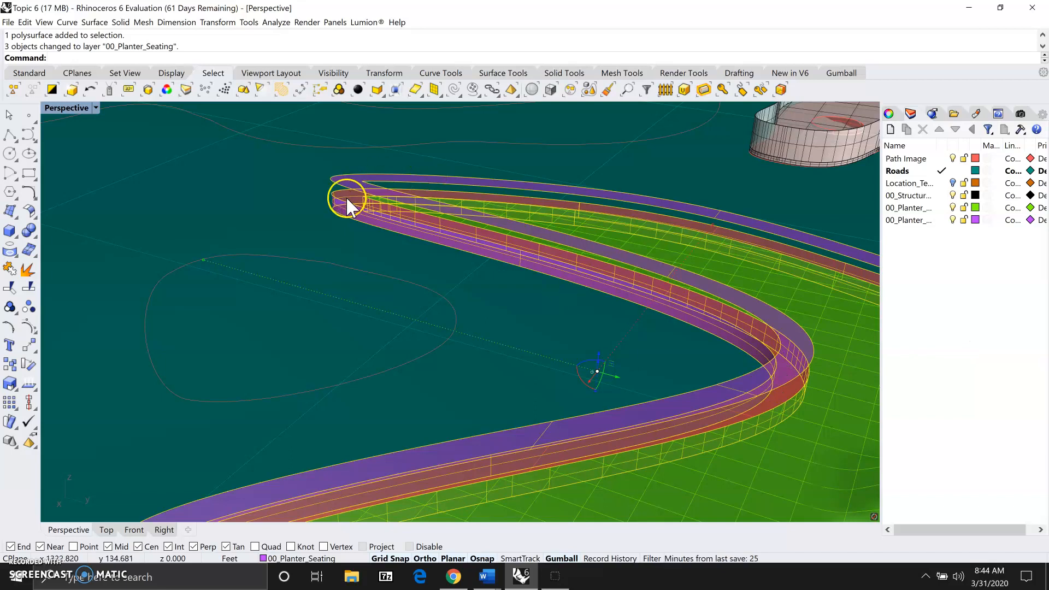
pyautogui.scroll(5, 349, 197)
pyautogui.click(392, 214)
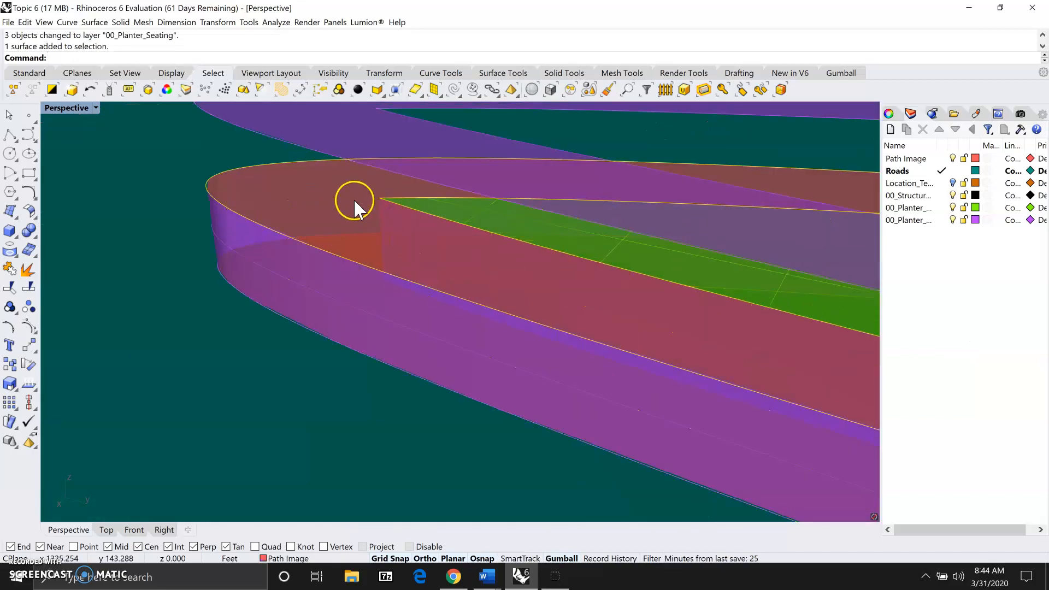
pyautogui.click(339, 198)
pyautogui.scroll(-8, 341, 198)
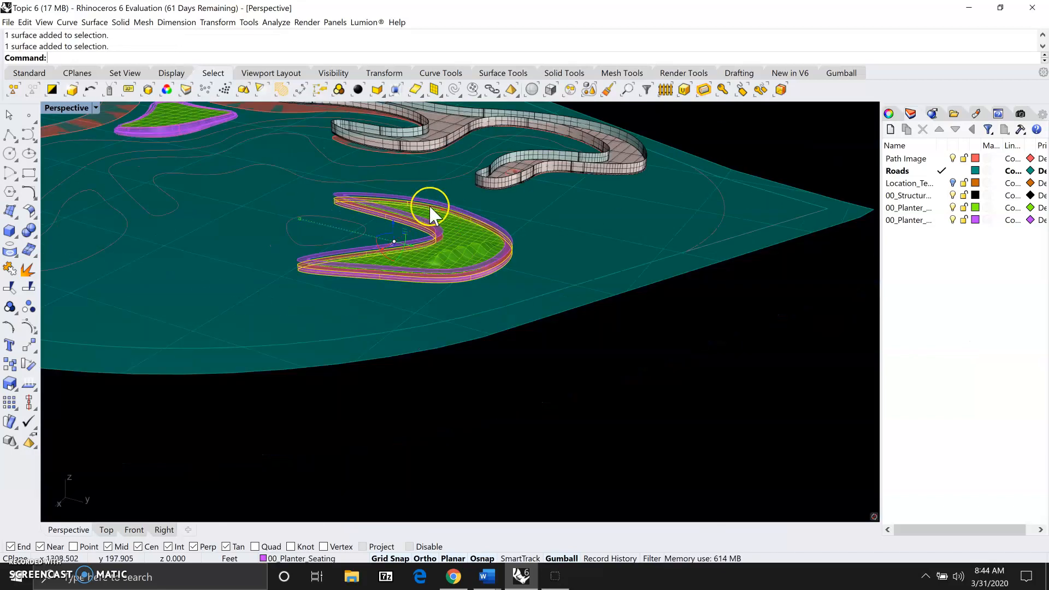
pyautogui.click(561, 370)
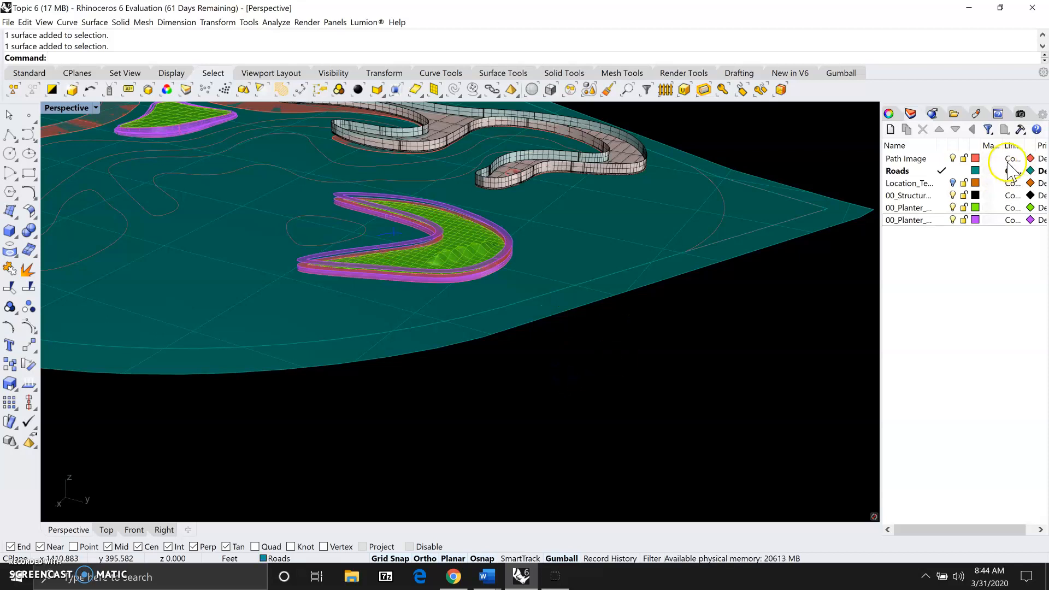
# - Hide the 00_Structure_M1, 00_Planter_Lawn and 00_Planter_Seating layers to expose the objects still on the remaining layers
pyautogui.click(953, 196)
pyautogui.click(953, 208)
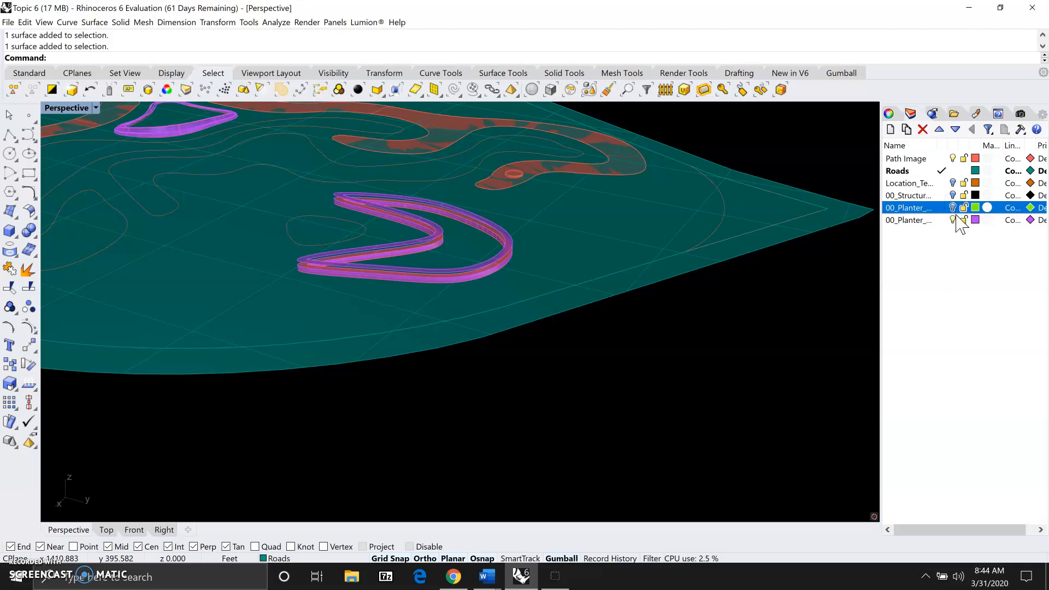
pyautogui.click(953, 220)
pyautogui.click(953, 219)
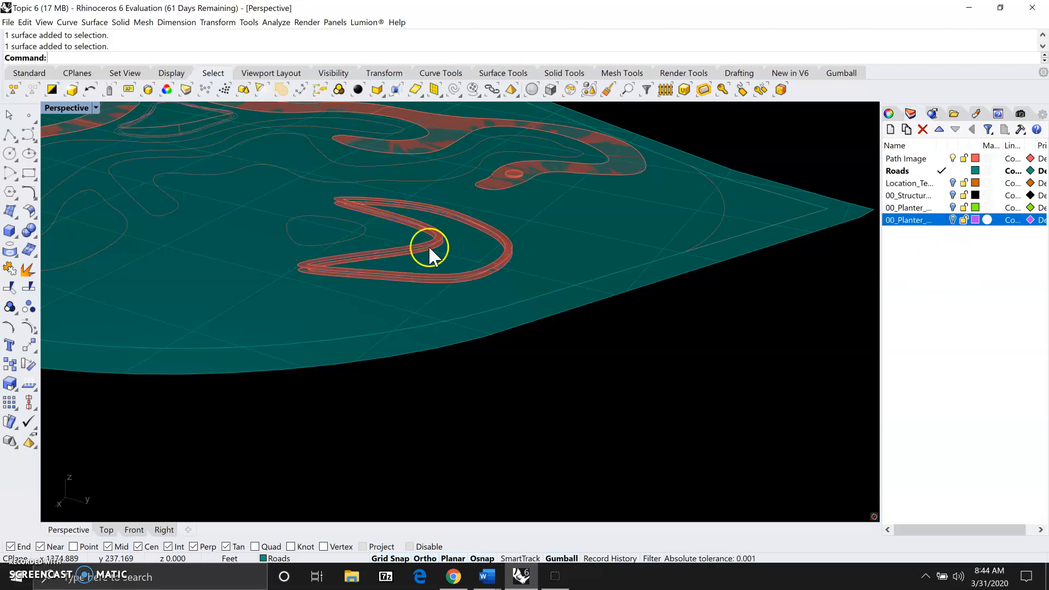
# - Move the upper of the two crescent-shaped rim surfaces to the 00_Planter_Seating layer
pyautogui.scroll(3, 370, 290)
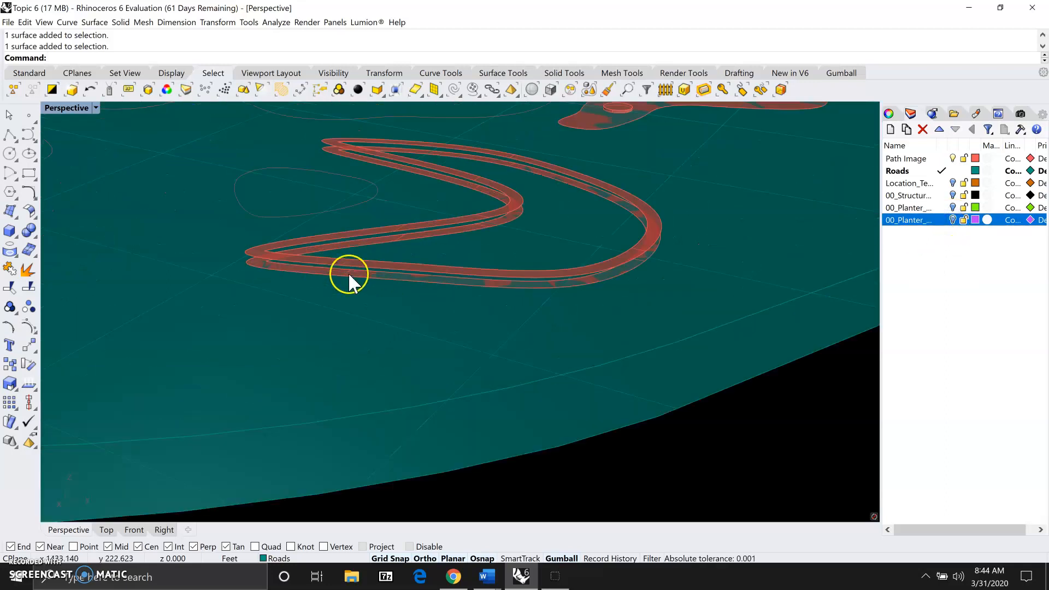
pyautogui.click(285, 243)
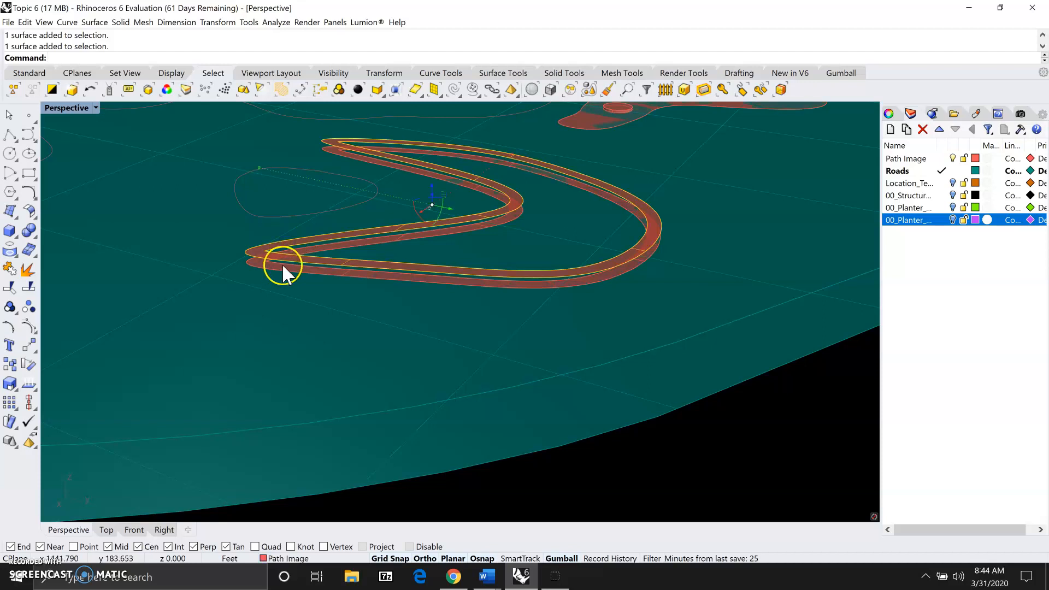
pyautogui.rightClick(902, 220)
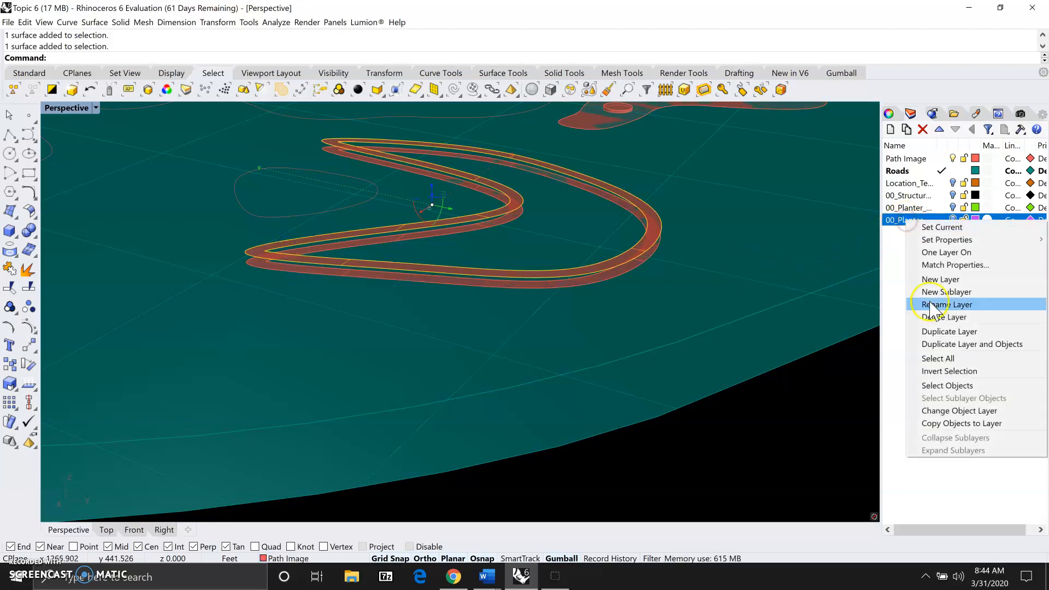
pyautogui.click(948, 412)
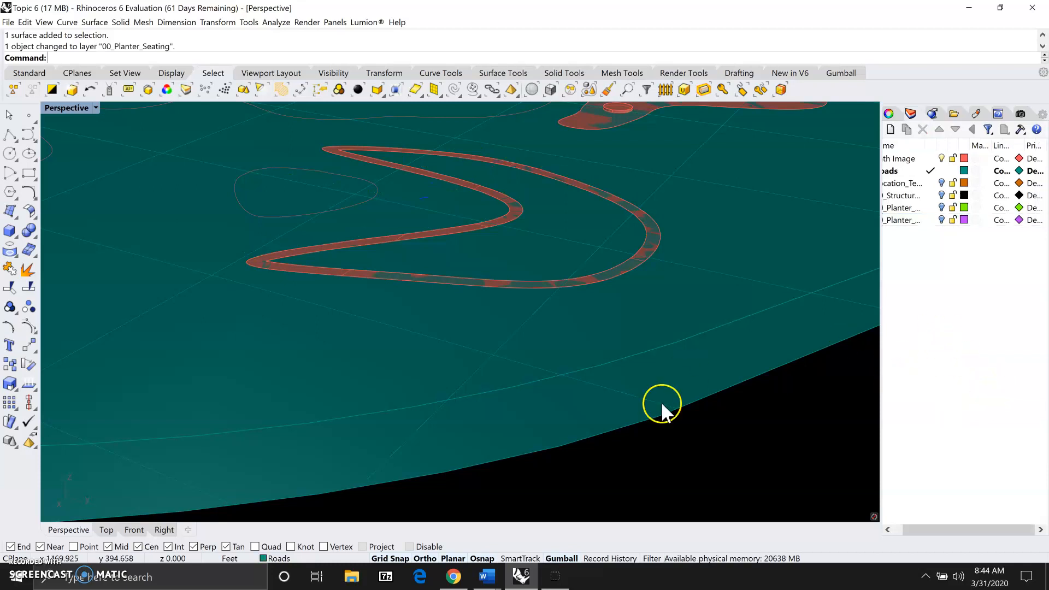
# - Delete the long winding path surface on the Path Image layer, leaving its boundary curves in place
pyautogui.scroll(-3, 793, 428)
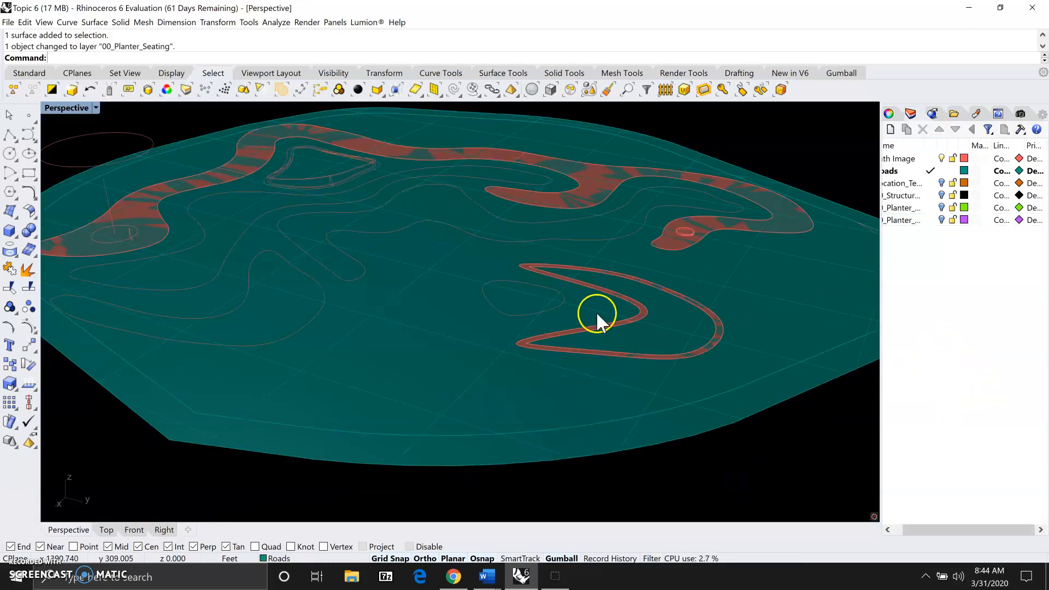
pyautogui.scroll(3, 569, 287)
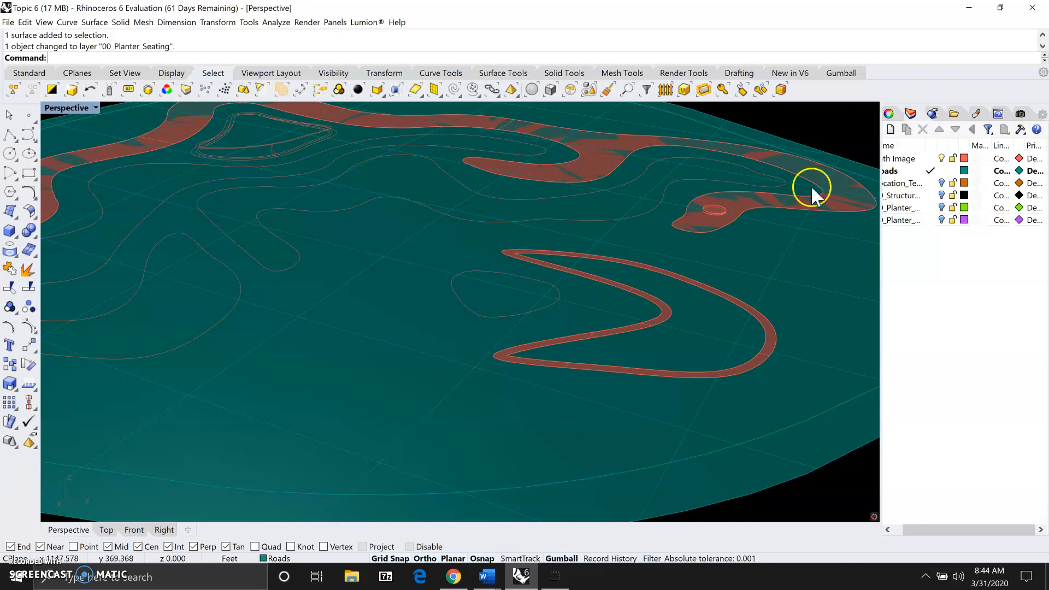
pyautogui.click(742, 203)
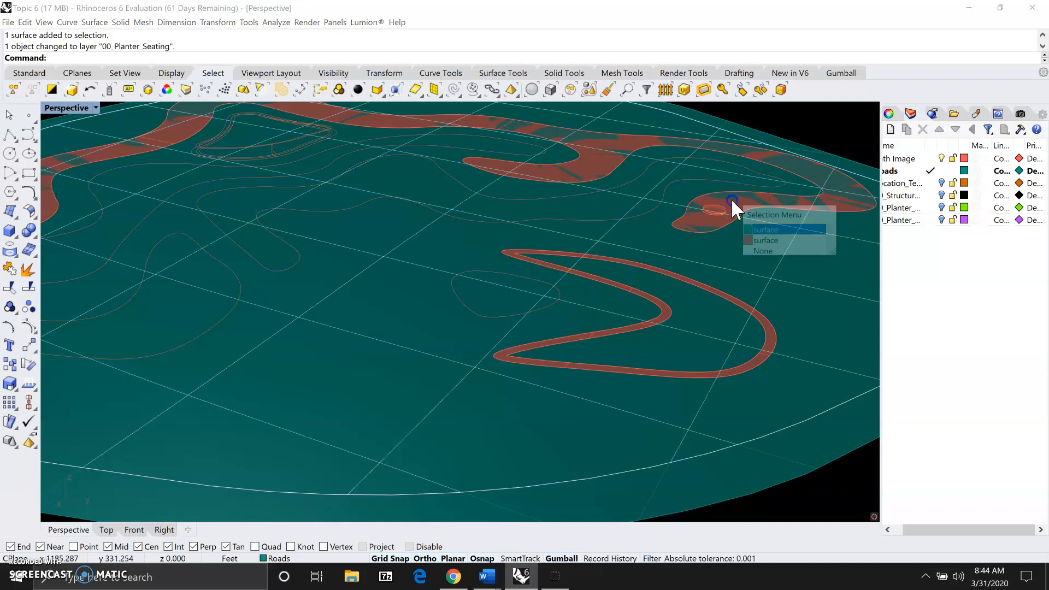
pyautogui.click(754, 241)
pyautogui.scroll(-4, 765, 265)
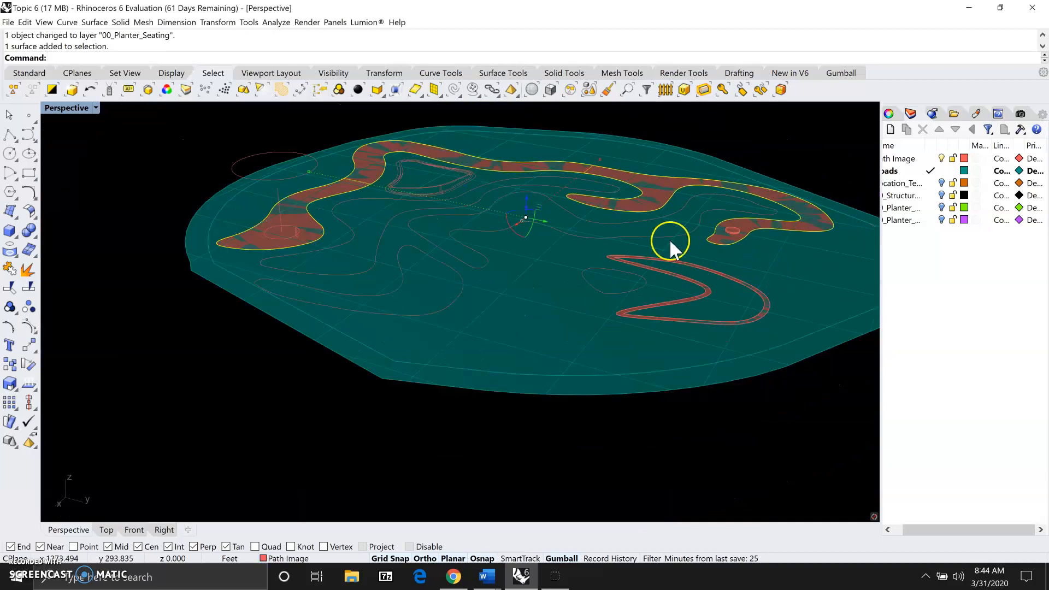
pyautogui.press('Delete')
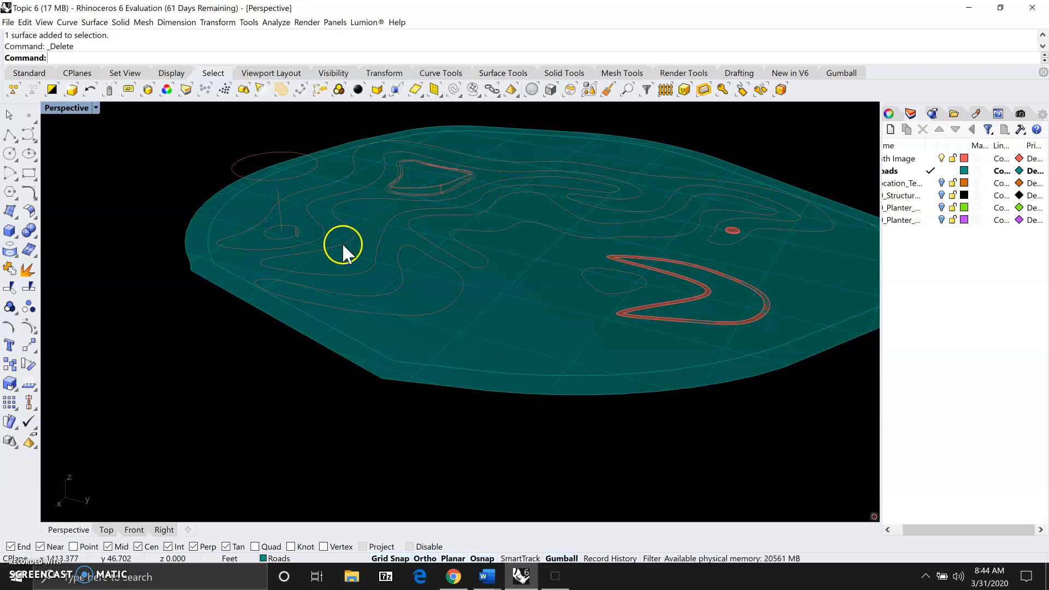
# - Delete the small round extrusion at the end of the winding path outline
pyautogui.scroll(10, 725, 238)
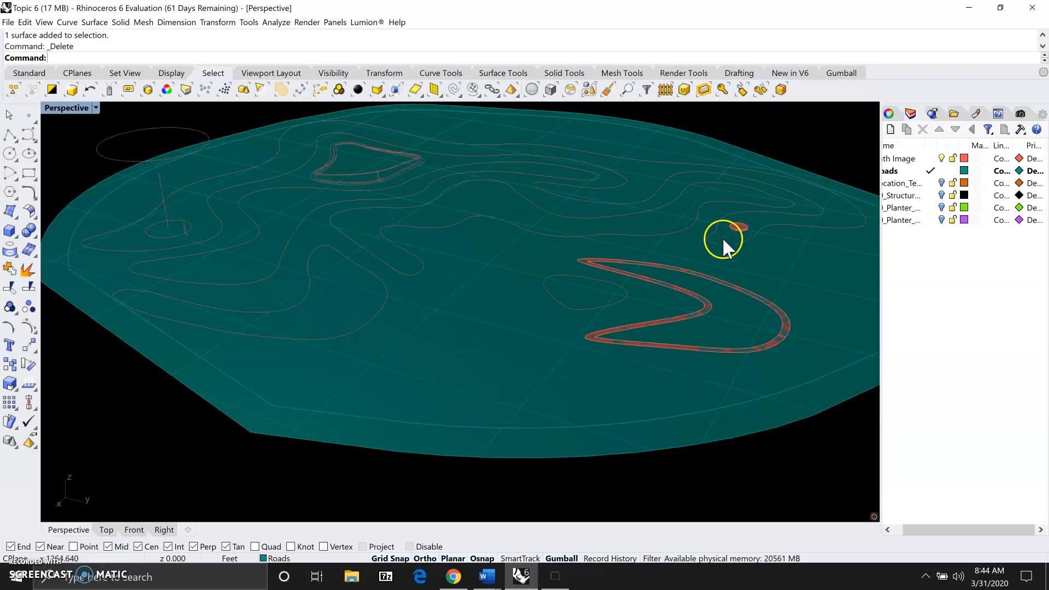
pyautogui.scroll(3, 754, 218)
pyautogui.click(764, 193)
pyautogui.press('Delete')
pyautogui.scroll(-3, 650, 218)
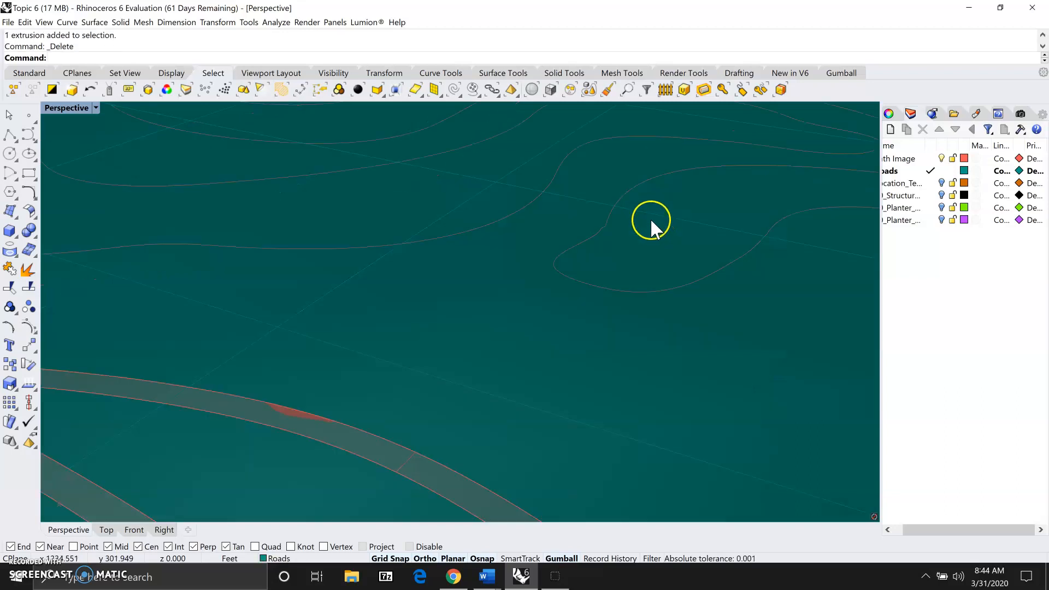
# - Delete the remaining crescent-shaped band surface, keeping its outline curves
pyautogui.scroll(-5, 650, 218)
pyautogui.scroll(6, 672, 298)
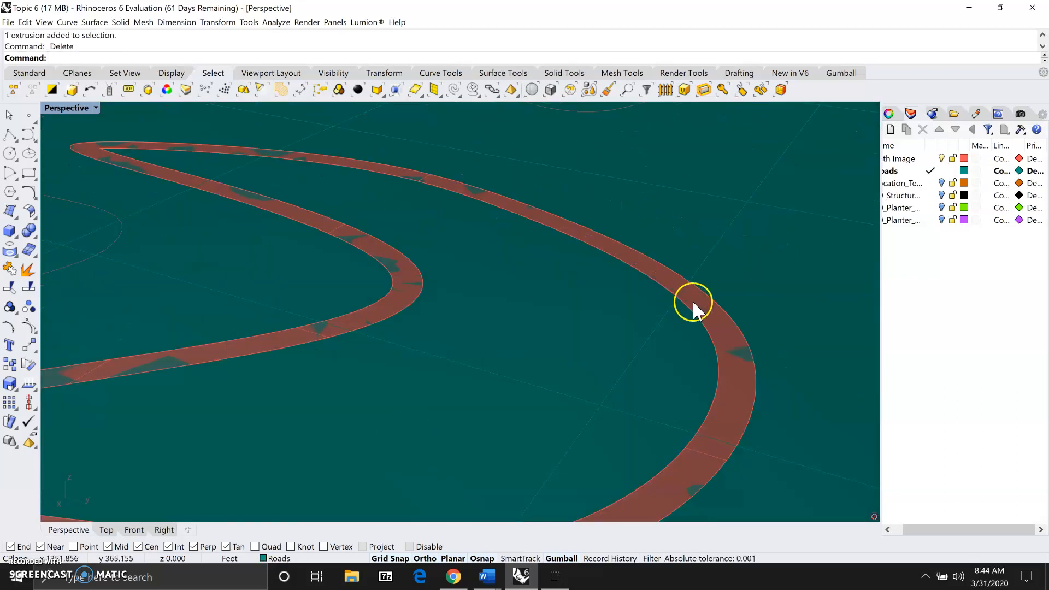
pyautogui.click(694, 299)
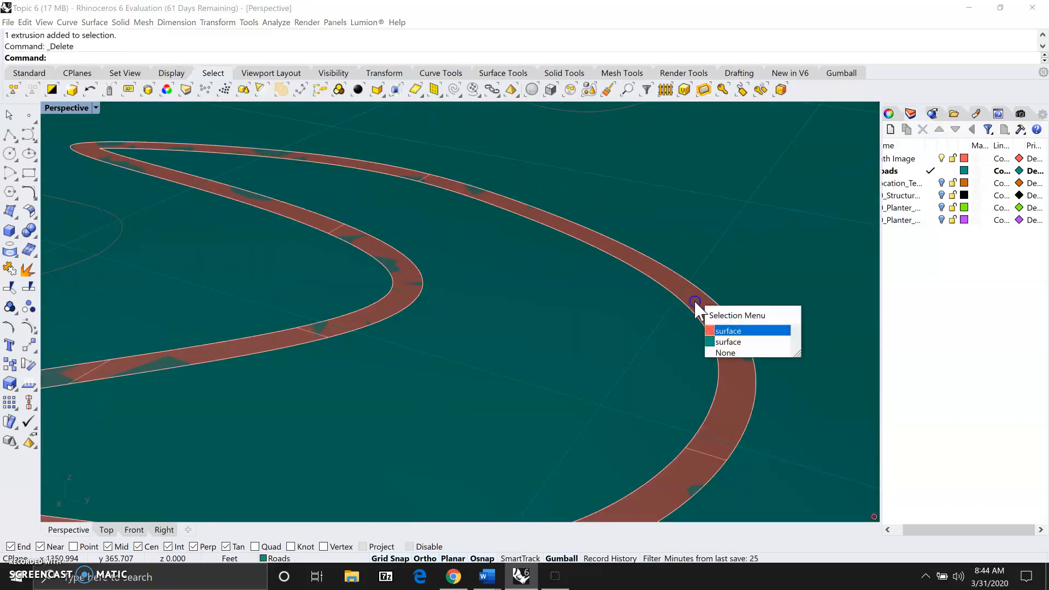
pyautogui.click(729, 342)
pyautogui.press('Delete')
pyautogui.scroll(-5, 601, 246)
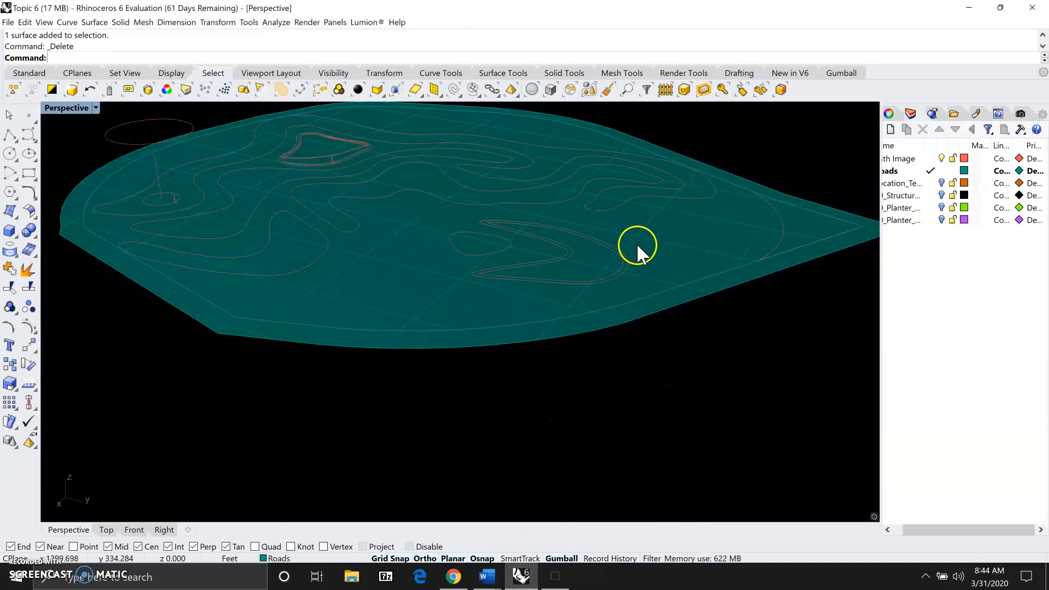
pyautogui.scroll(-2, 553, 218)
pyautogui.scroll(3, 330, 155)
pyautogui.scroll(2, 475, 202)
pyautogui.scroll(2, 537, 224)
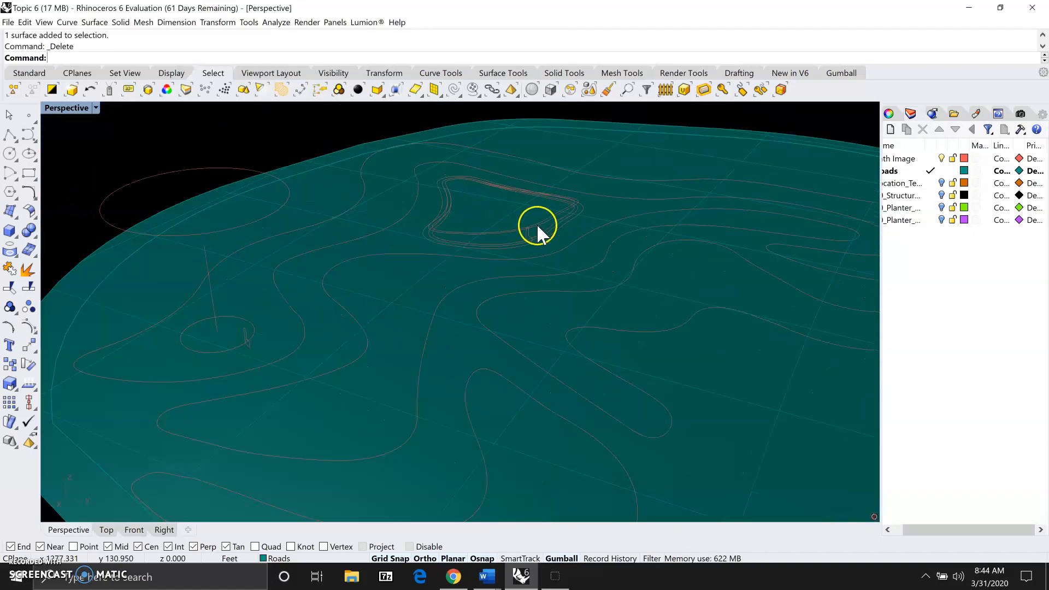
pyautogui.click(539, 221)
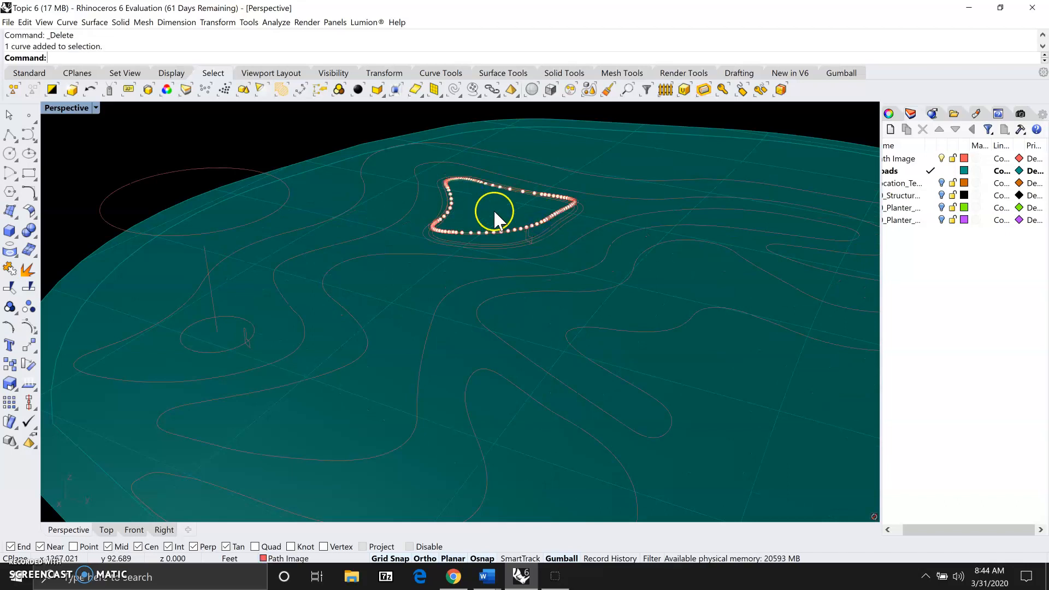
pyautogui.scroll(-3, 493, 210)
pyautogui.click(663, 137)
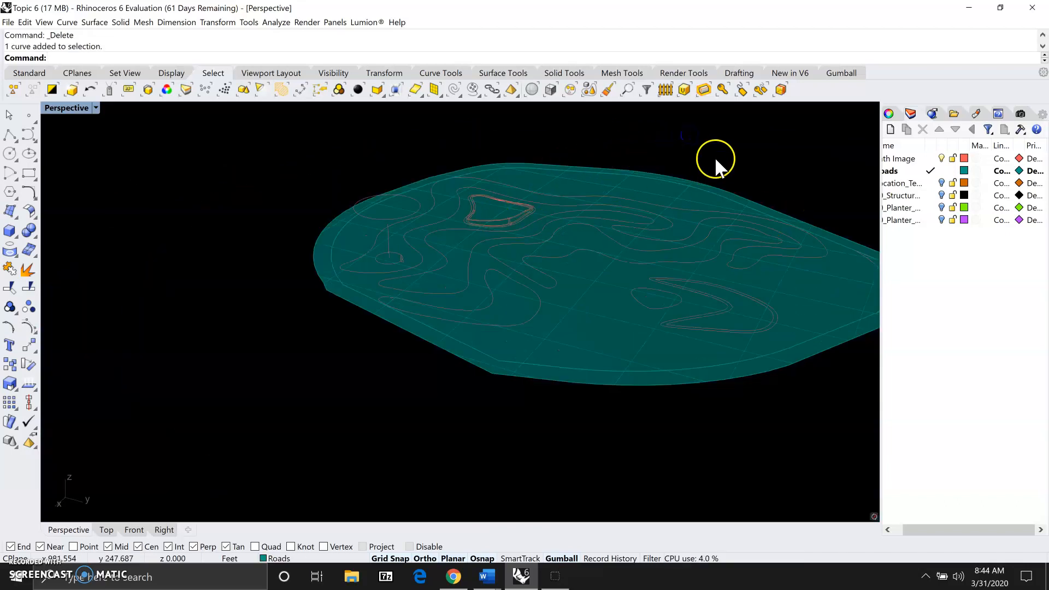
# - Split the inner ground surface with the small rounded closed curve beside the crescent outline
pyautogui.scroll(-3, 819, 169)
pyautogui.scroll(3, 858, 176)
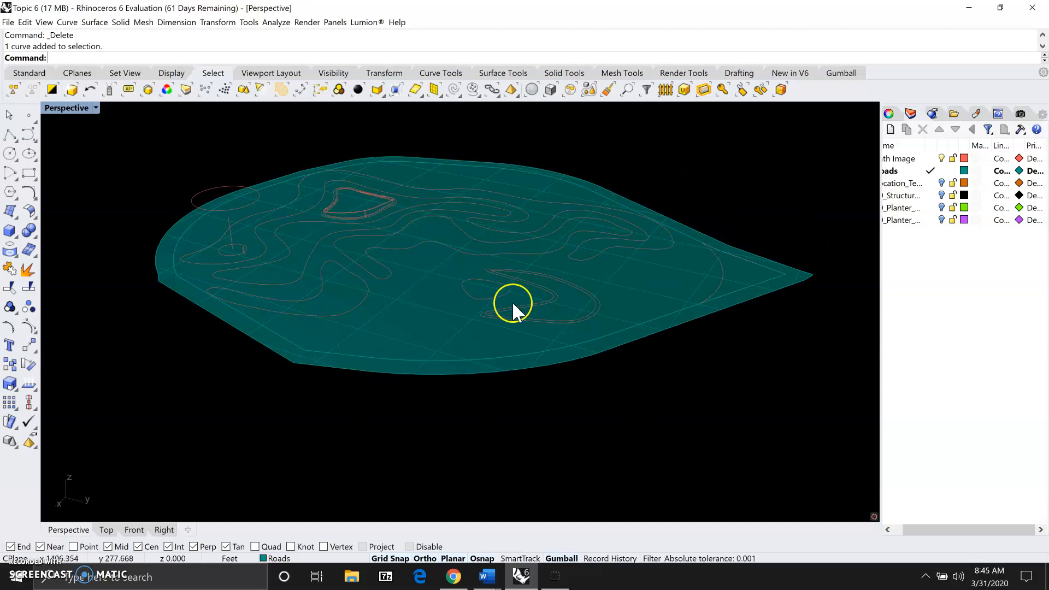
pyautogui.click(660, 284)
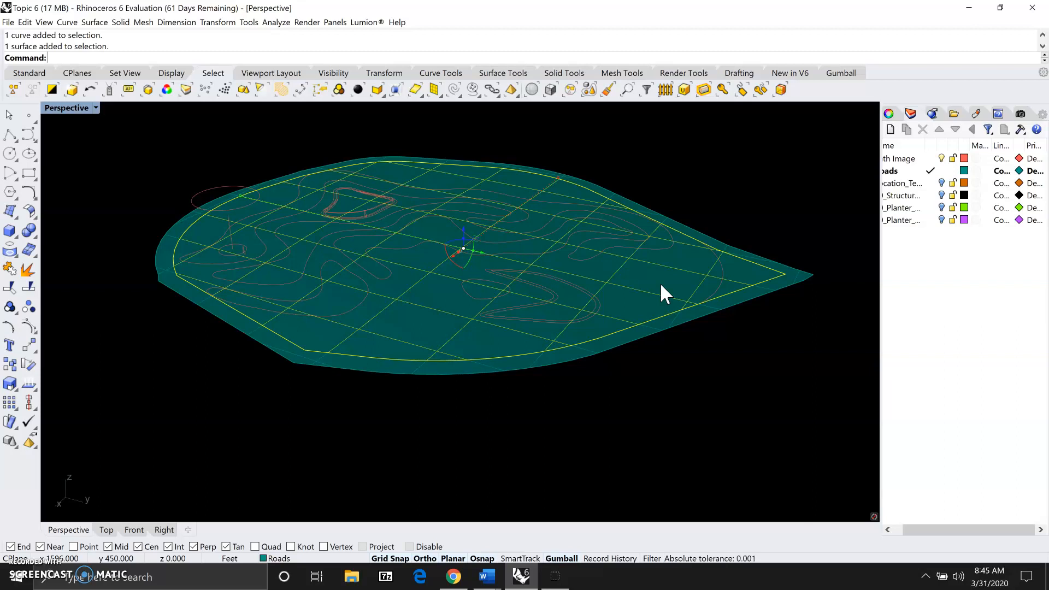
pyautogui.write('Split')
pyautogui.press('Return')
pyautogui.click(662, 284)
pyautogui.click(272, 257)
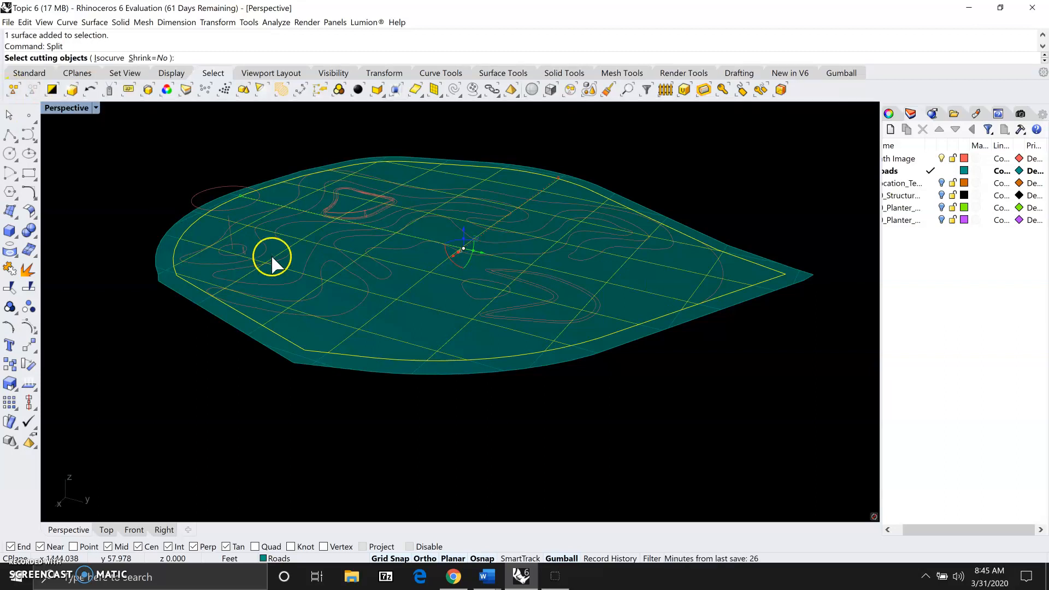
pyautogui.scroll(3, 571, 294)
pyautogui.click(412, 299)
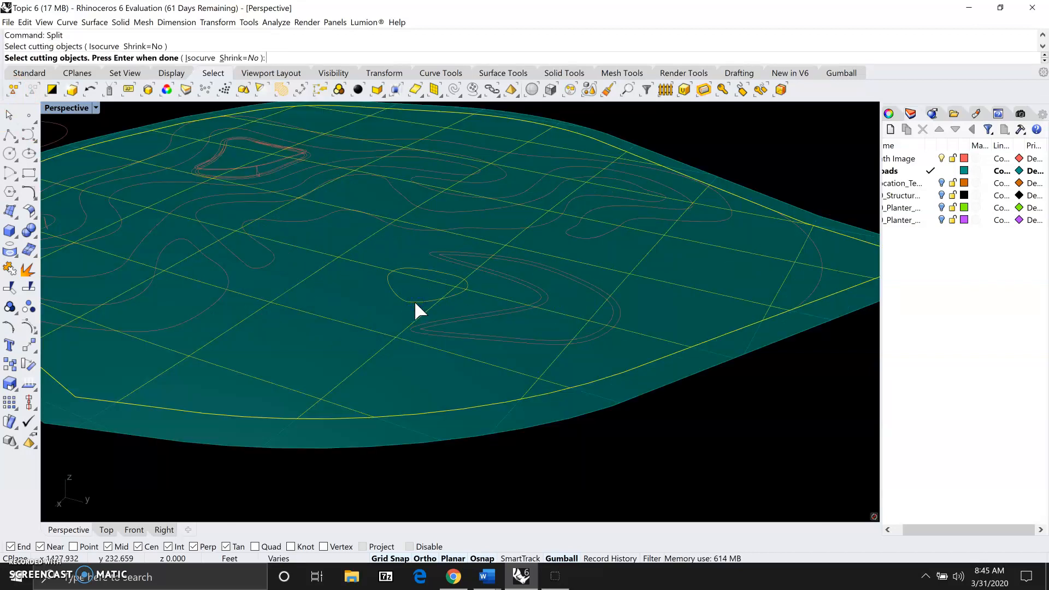
pyautogui.rightClick(355, 278)
# - Check the split by selecting the small rounded piece separately from the ground surface, leaving nothing selected
pyautogui.click(411, 282)
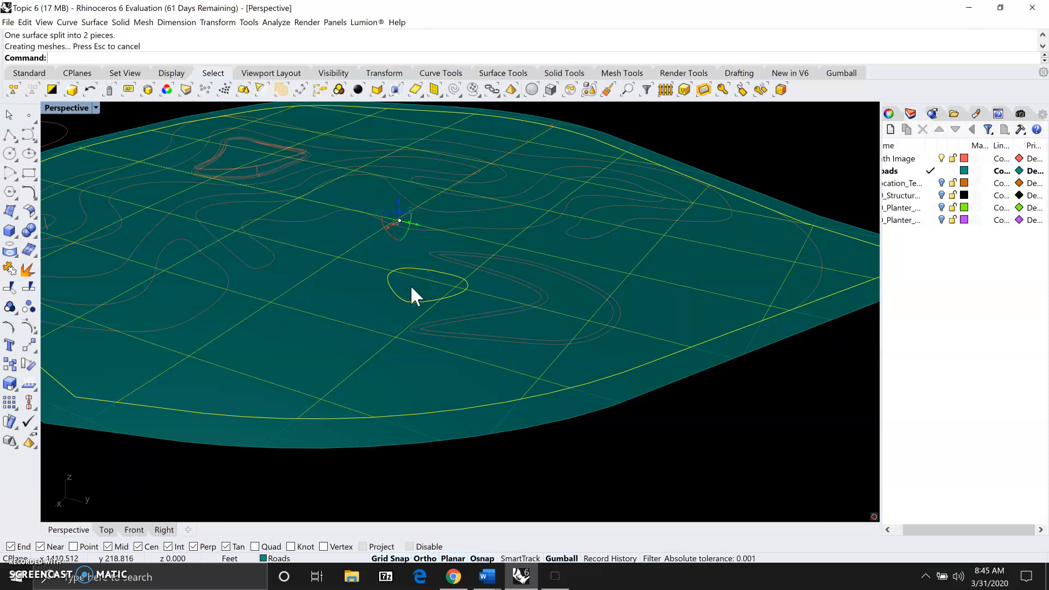
pyautogui.click(503, 426)
pyautogui.click(429, 280)
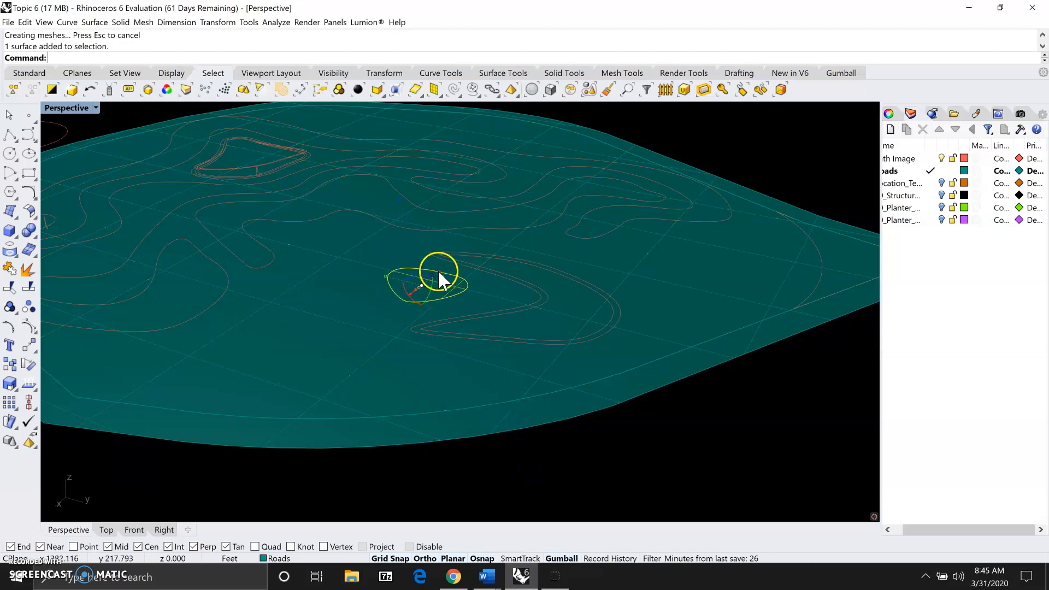
pyautogui.scroll(-2, 627, 460)
pyautogui.click(627, 460)
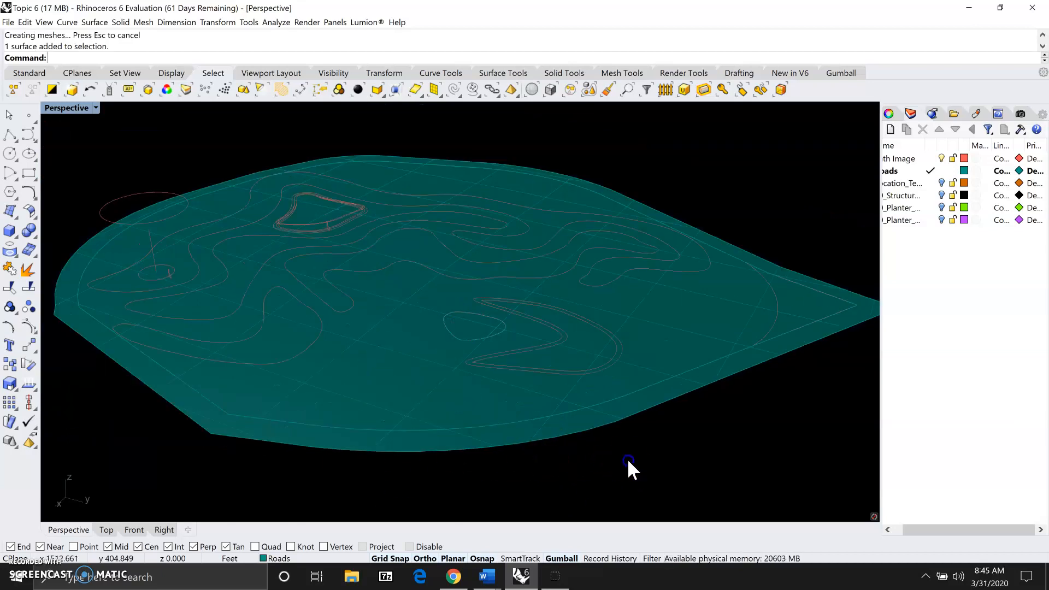
# - Split the inner ground surface with the curved boot-shaped closed curve near its left edge
pyautogui.write('split')
pyautogui.press('Return')
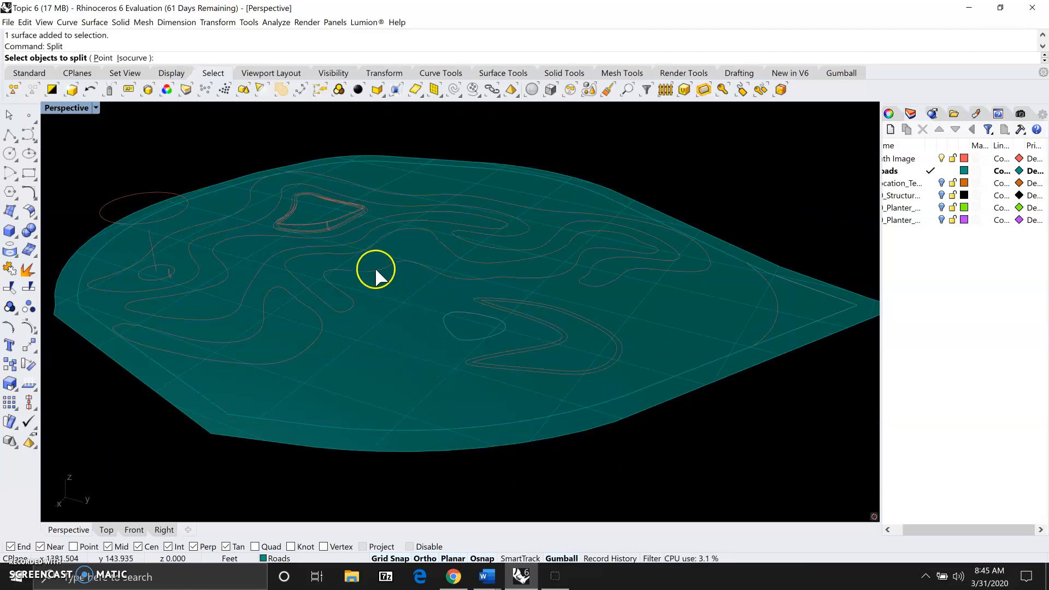
pyautogui.click(393, 287)
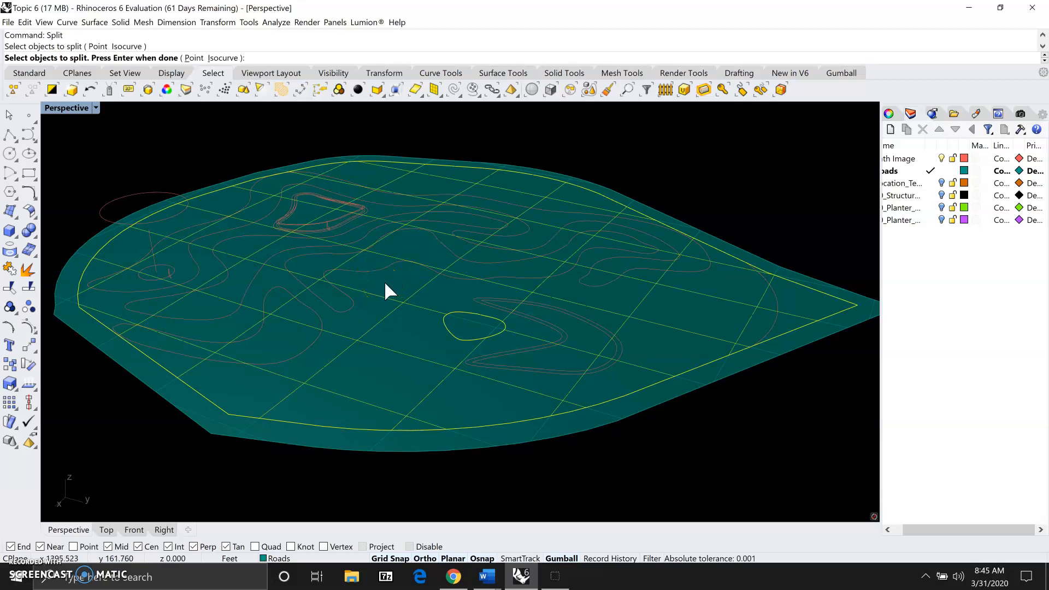
pyautogui.click(174, 132)
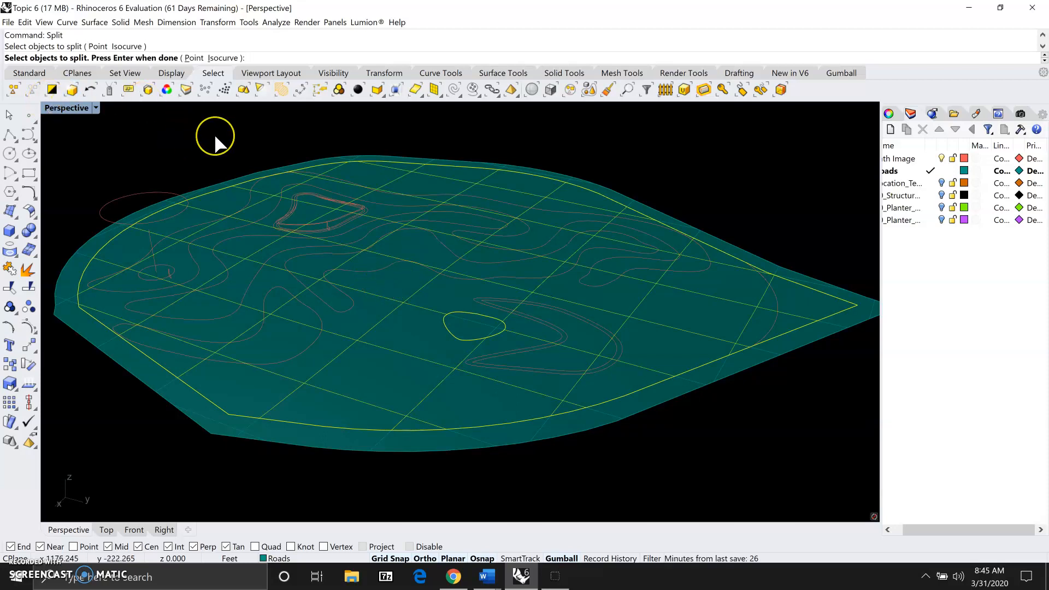
pyautogui.click(323, 222)
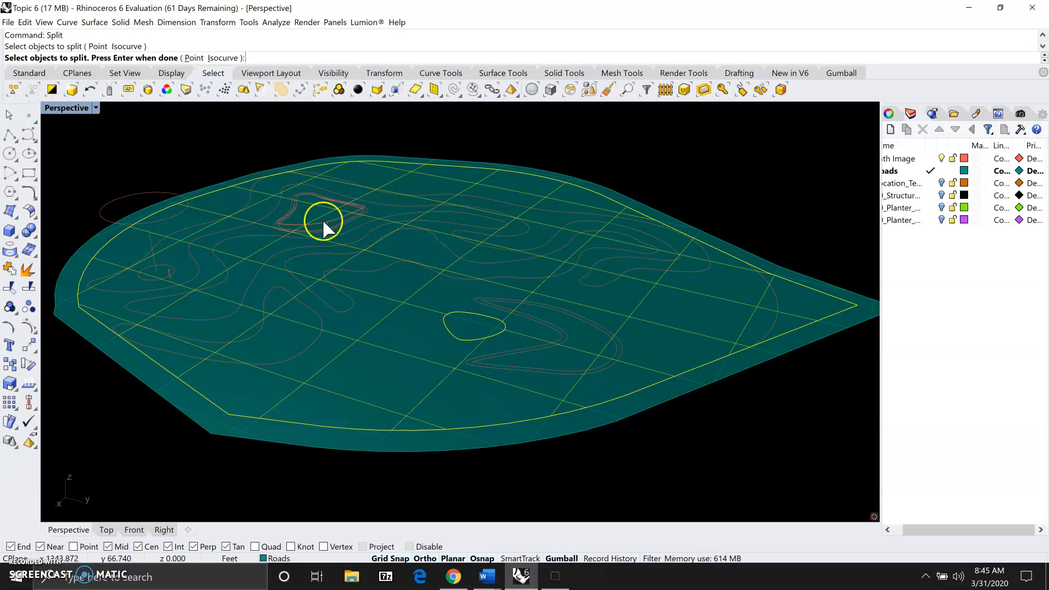
pyautogui.click(363, 268)
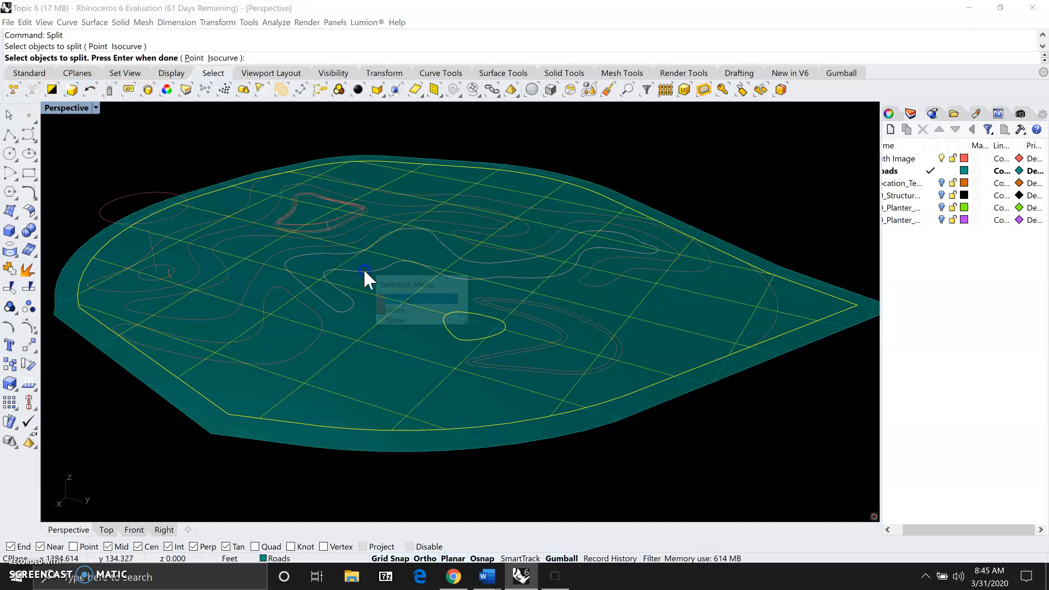
pyautogui.click(395, 298)
pyautogui.click(381, 277)
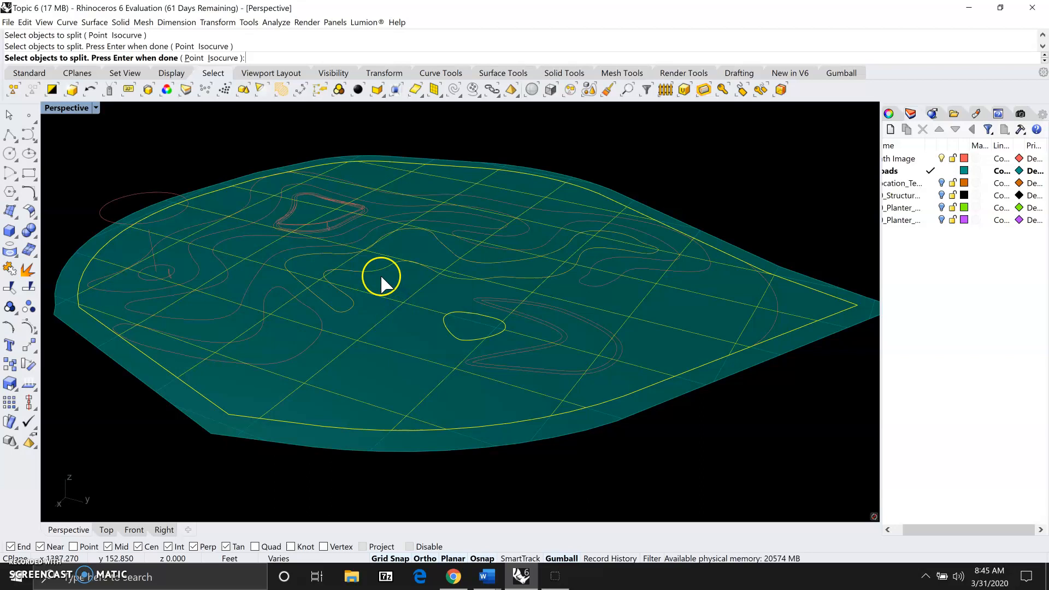
pyautogui.rightClick(380, 273)
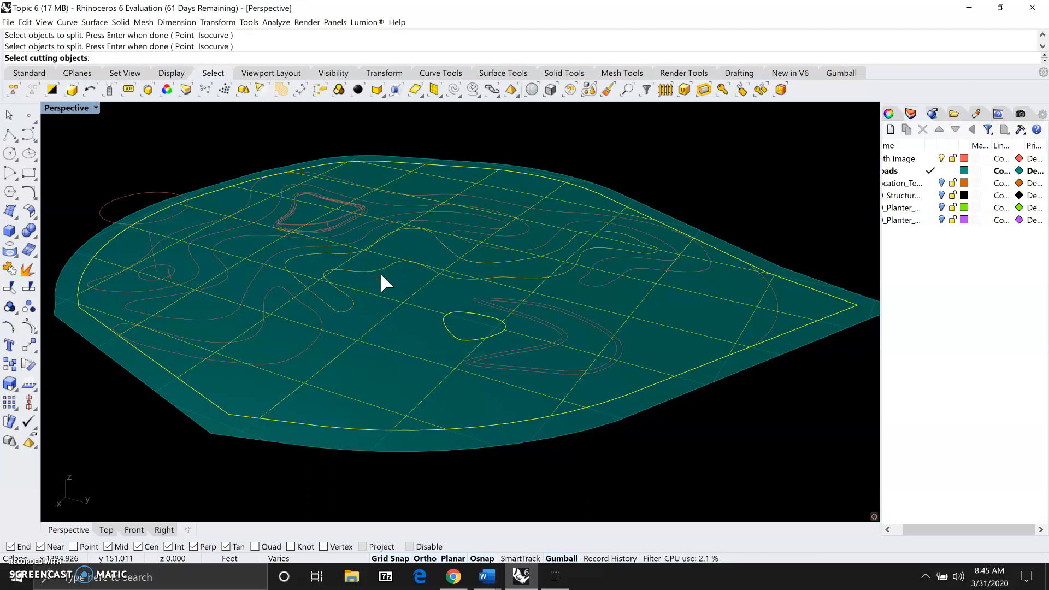
pyautogui.click(315, 311)
pyautogui.rightClick(312, 307)
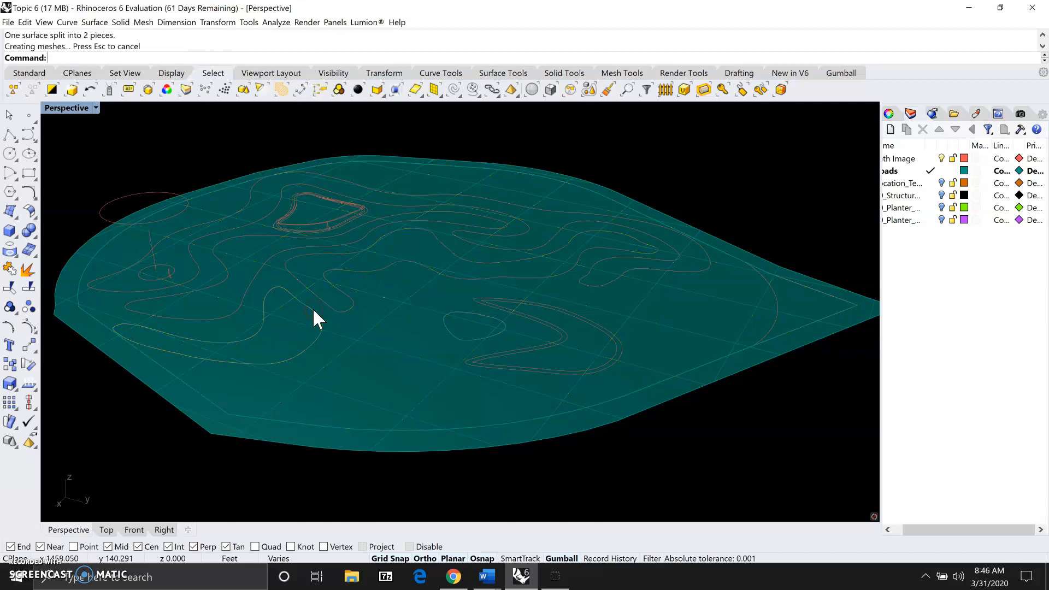
# - Check the split by selecting the boot-shaped piece on its own, leaving nothing selected
pyautogui.click(264, 364)
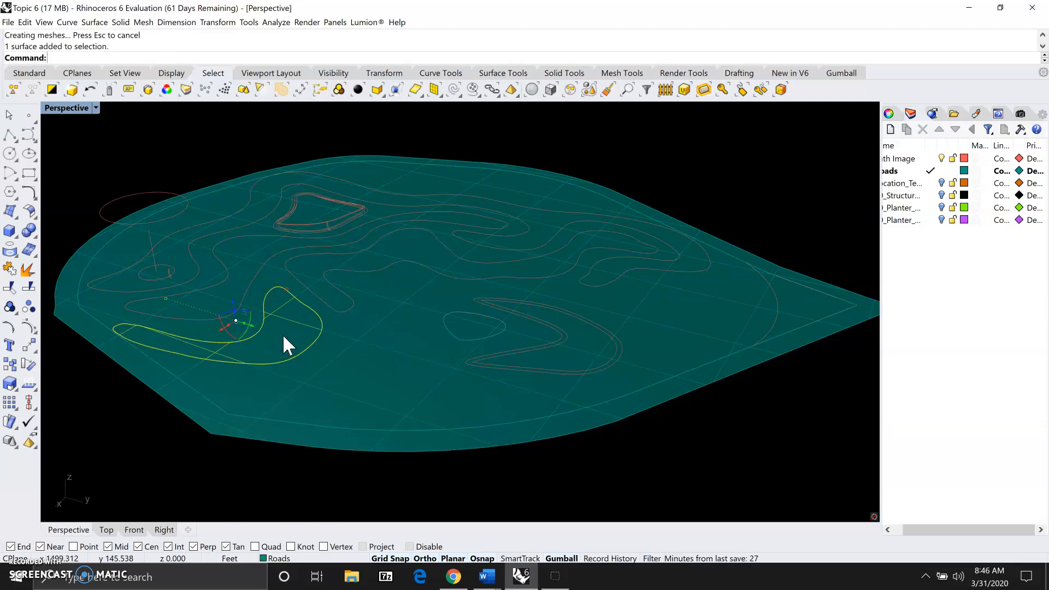
pyautogui.click(294, 317)
pyautogui.press('Delete')
# - Delete one overlapping copy of each of the two long winding closed curves in the middle of the site, keeping the other copy
pyautogui.click(343, 308)
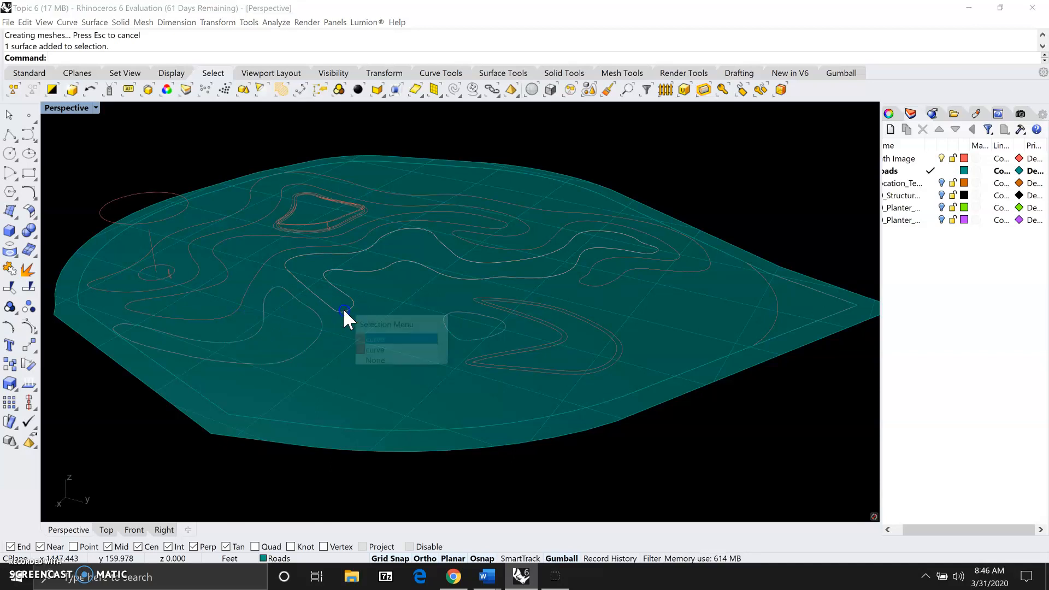
pyautogui.click(379, 339)
pyautogui.press('Delete')
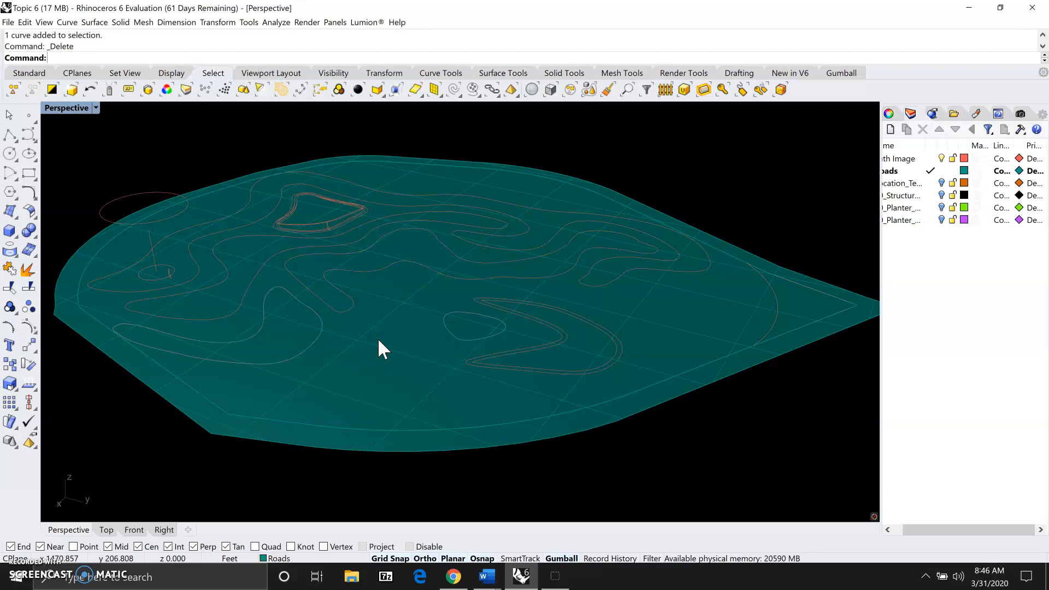
pyautogui.click(292, 251)
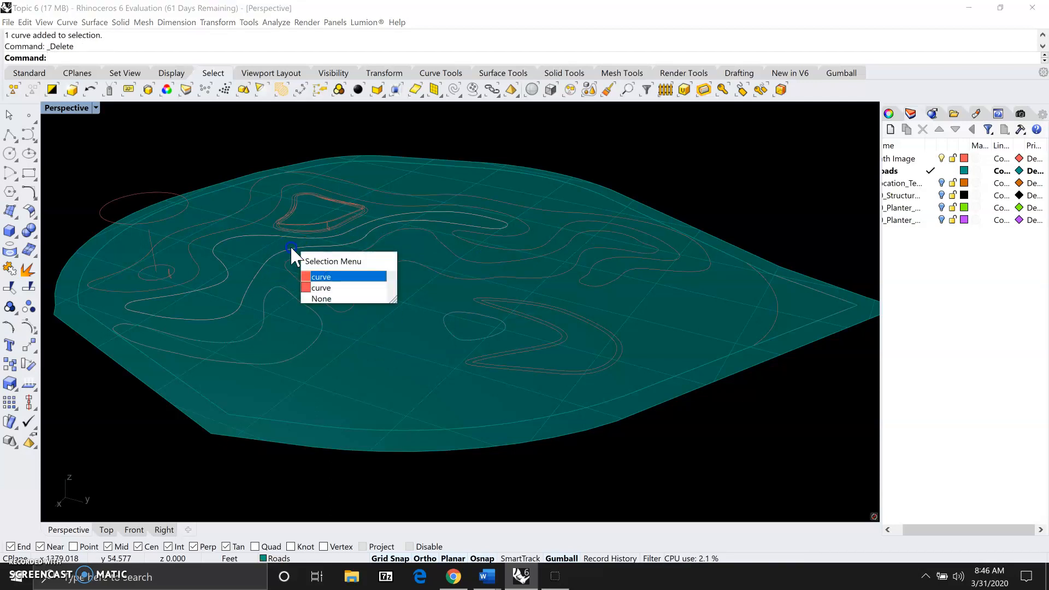
pyautogui.click(327, 288)
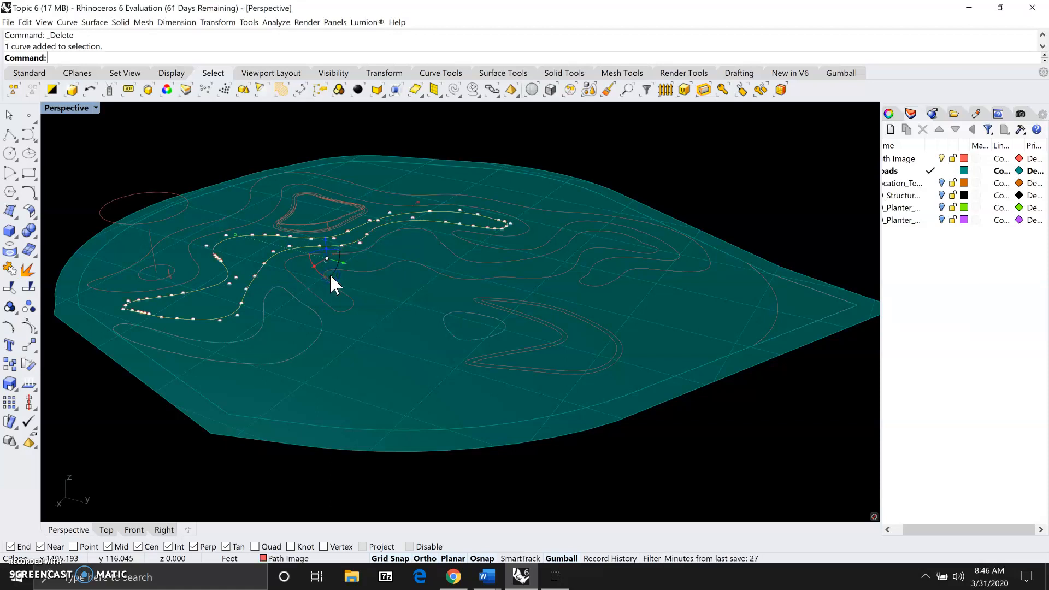
pyautogui.press('Delete')
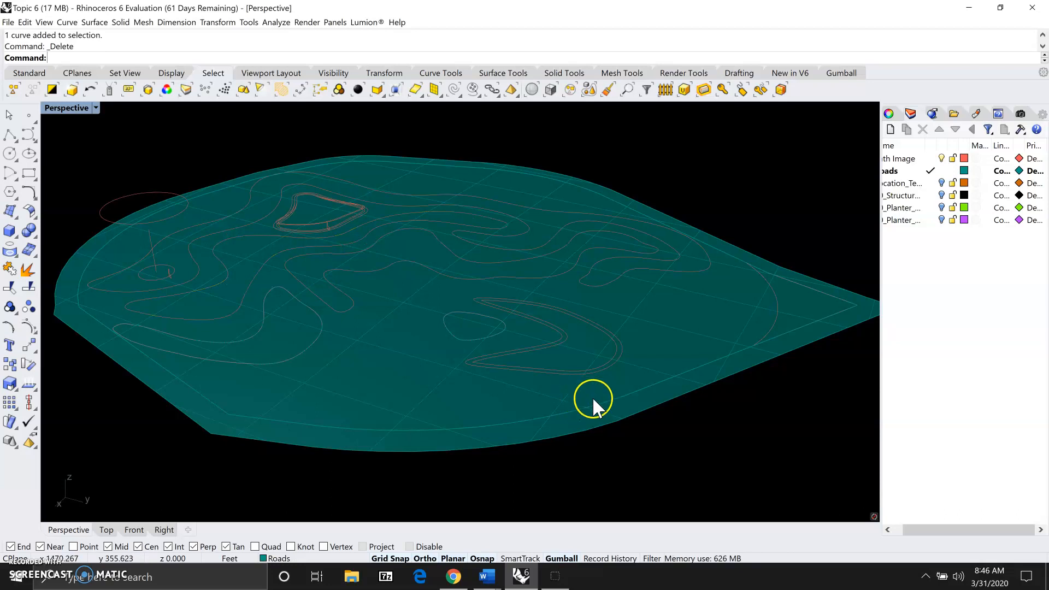